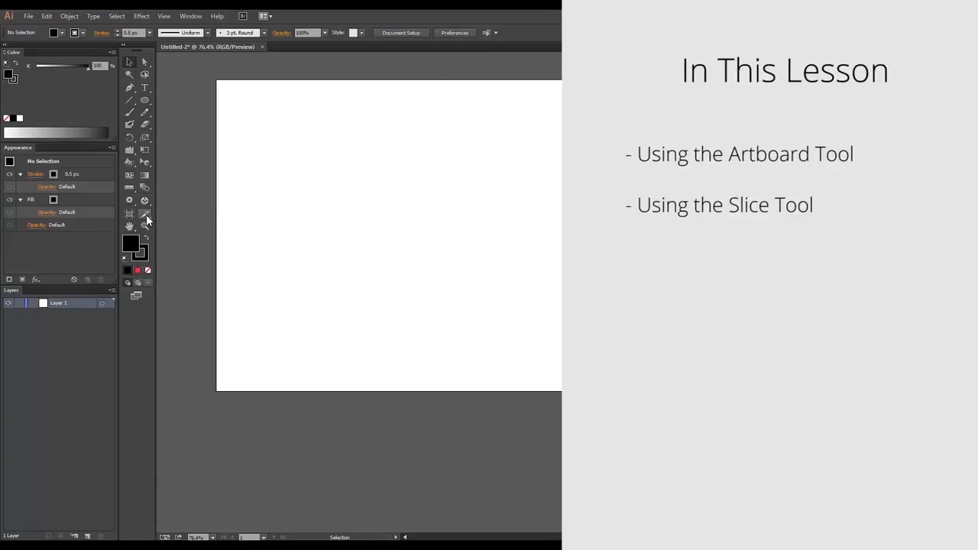
Duplicate the Fire HD artboard with the Artboard tool, placing the copy to its right at about X 1432 px
click(146, 218)
click(129, 214)
drag(214, 199, 246, 230)
drag(348, 277, 315, 276)
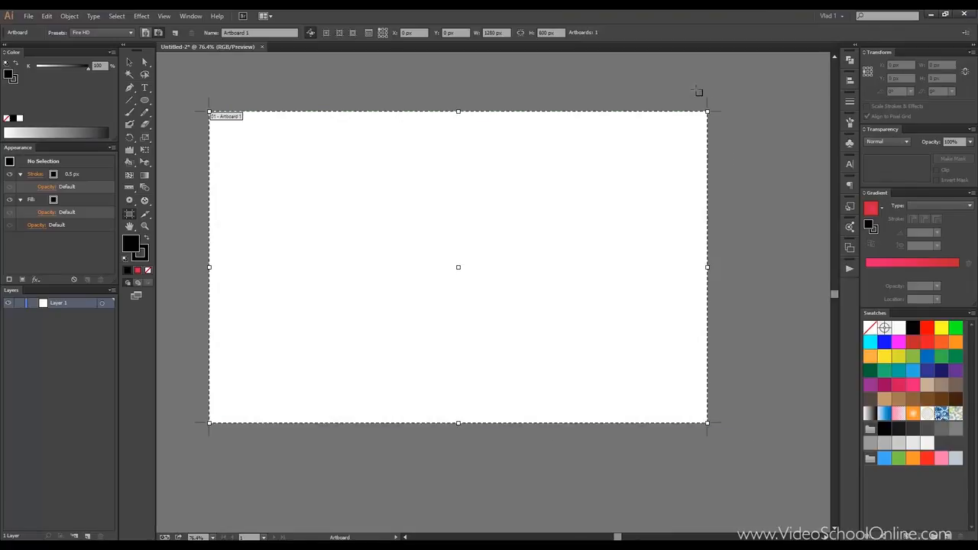
mouse_move(430, 113)
mouse_down()
mouse_move(438, 122)
mouse_move(456, 104)
mouse_move(440, 118)
mouse_move(437, 144)
mouse_move(436, 100)
mouse_move(433, 135)
mouse_move(432, 111)
mouse_up()
scroll(445, 130, down, 1)
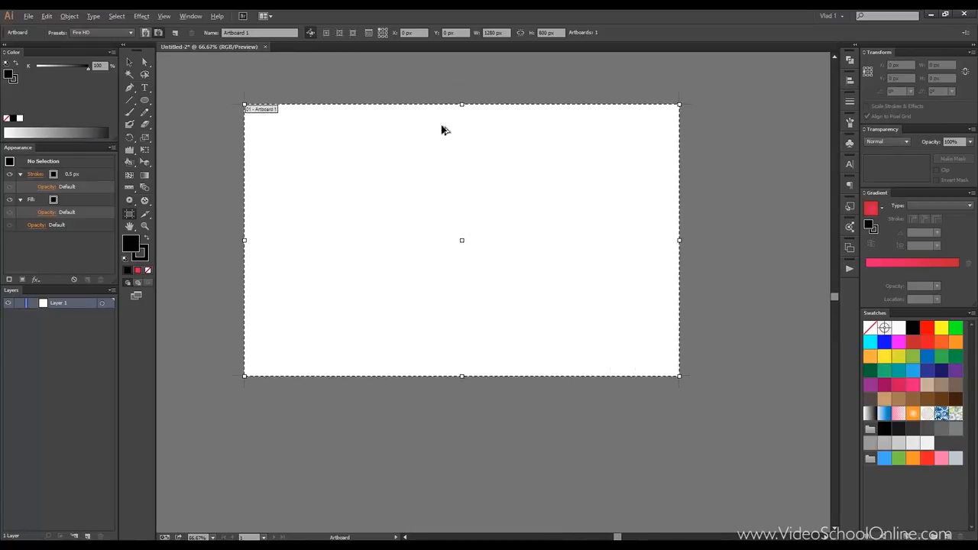
scroll(404, 146, down, 2)
scroll(419, 153, up, 1)
drag(418, 153, 374, 159)
drag(300, 197, 415, 203)
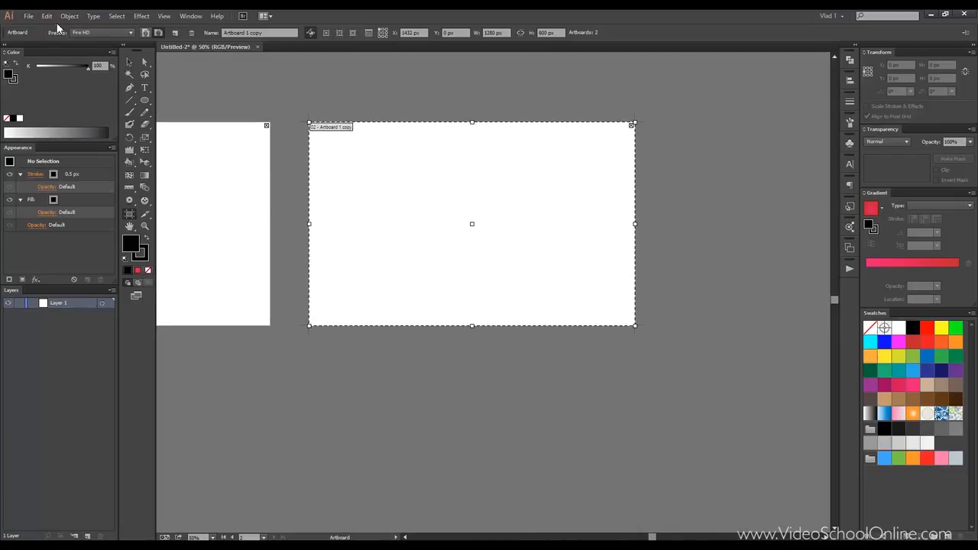
Apply the iPhone 5 preset to the artboard copy and set it to portrait orientation
click(101, 34)
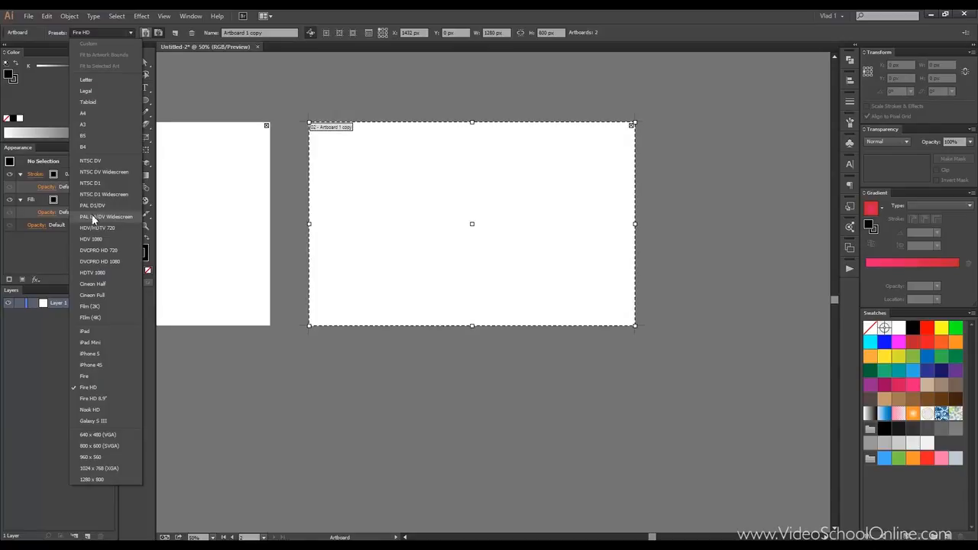
click(109, 361)
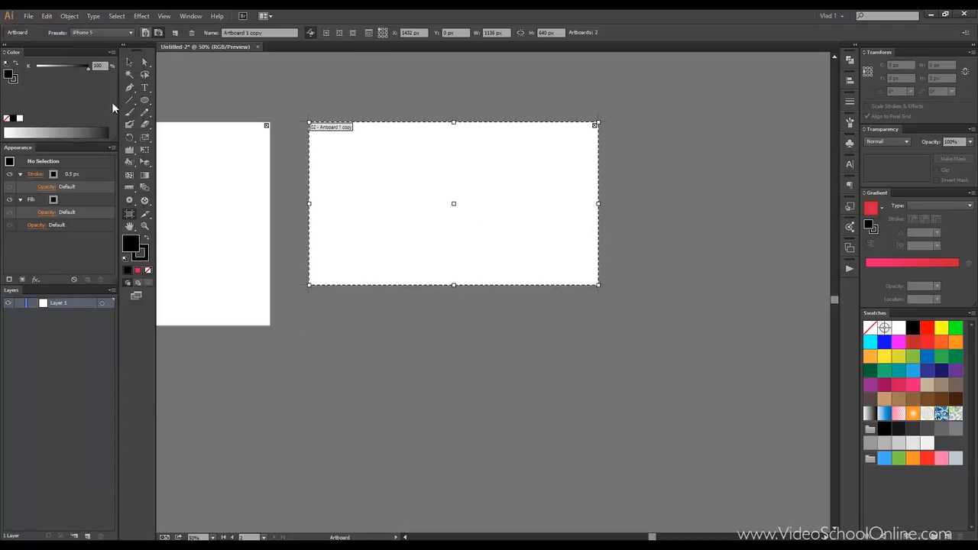
click(146, 32)
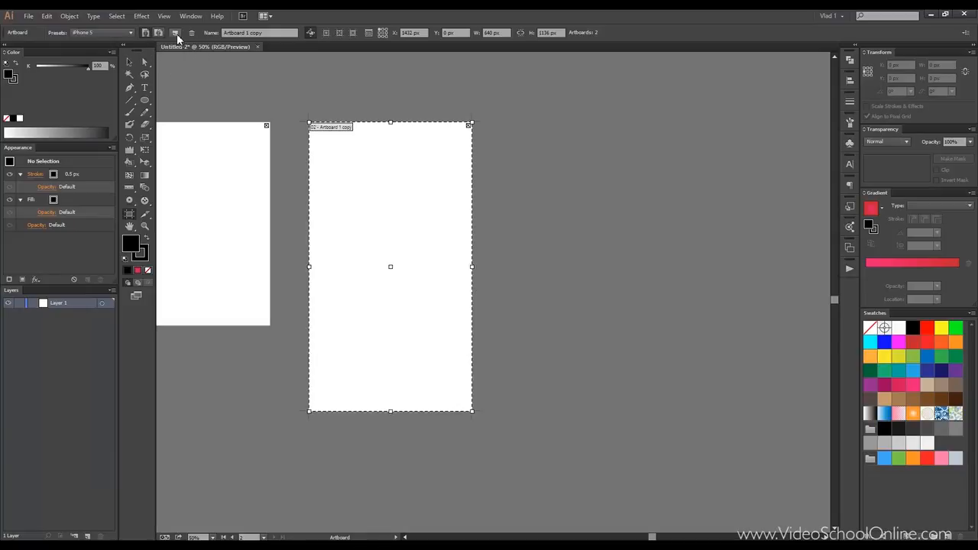
Place a new iPhone 5 artboard to the right of the portrait one and delete it
drag(322, 133, 544, 136)
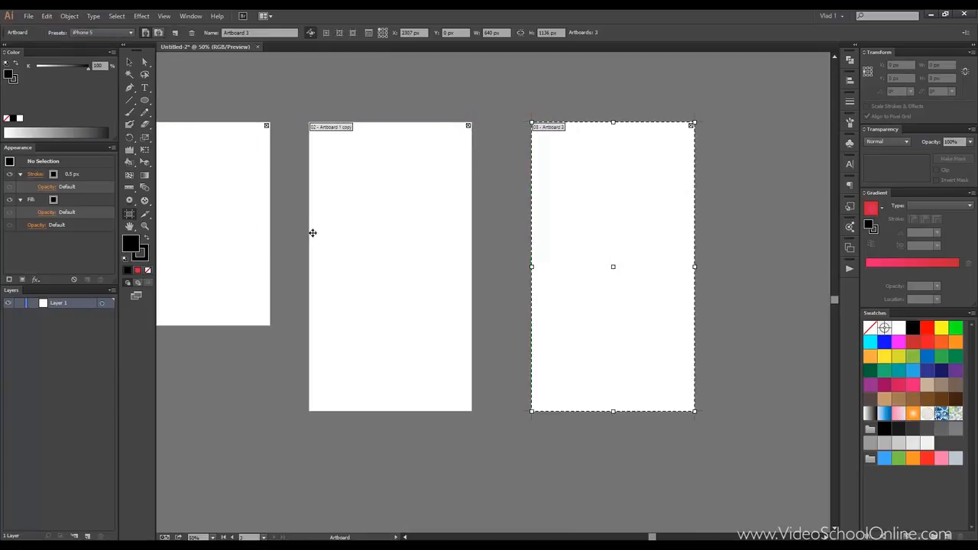
click(191, 33)
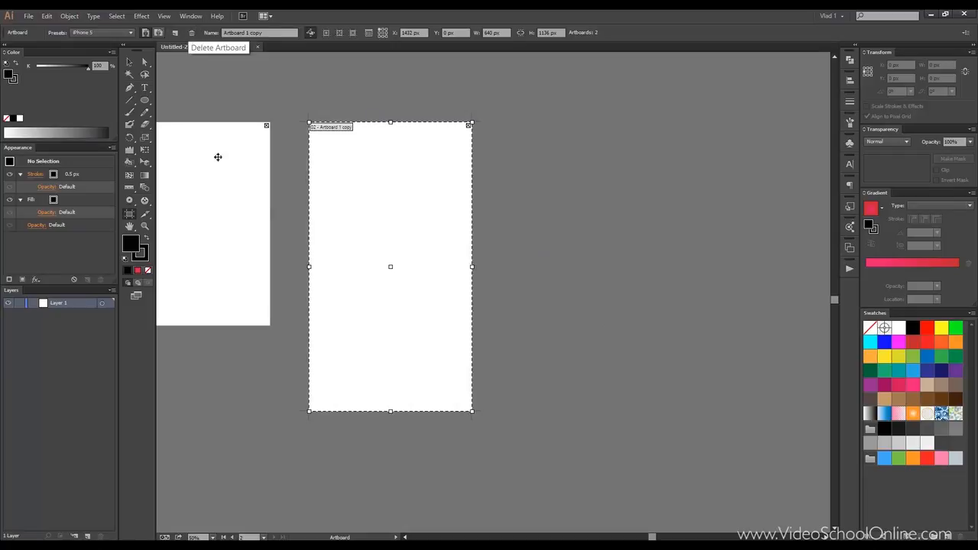
Delete the original landscape artboard and rename the remaining portrait artboard as Lesson 21
click(222, 204)
key(Delete)
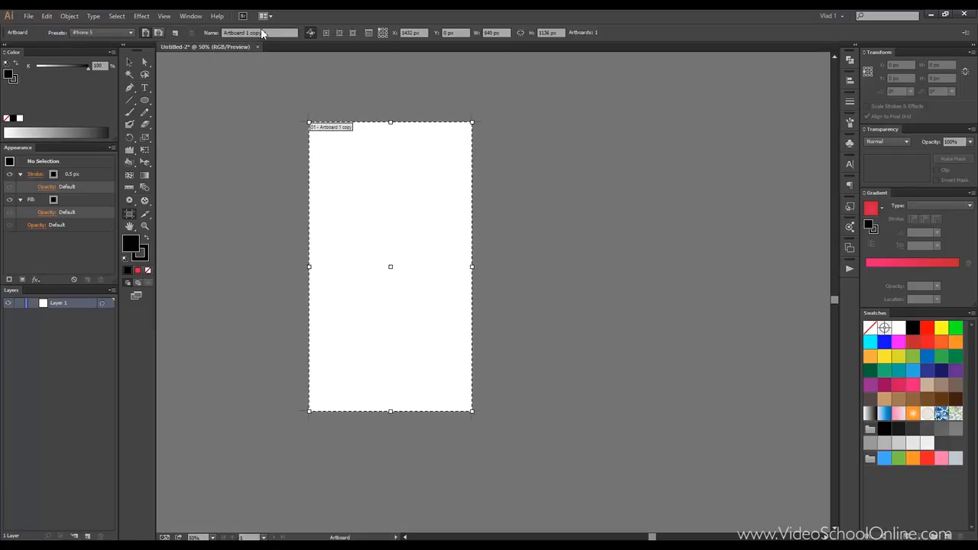
drag(279, 34, 190, 35)
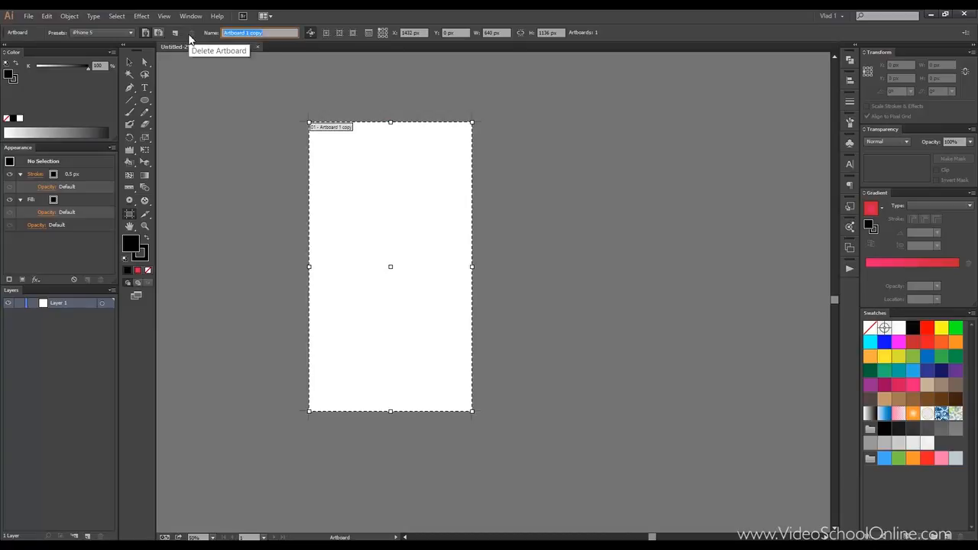
text(La)
text(sson 21)
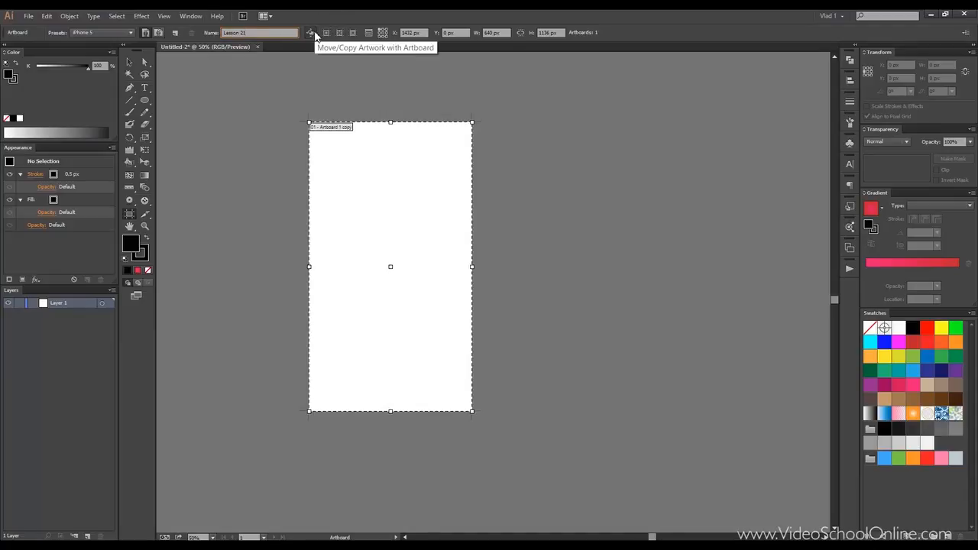
Draw five black rectangles on the artboard: two large ones above and three smaller ones near its lower edge
drag(144, 100, 174, 99)
drag(330, 150, 407, 222)
drag(343, 246, 419, 316)
drag(337, 341, 368, 388)
mouse_move(390, 339)
mouse_down()
mouse_move(445, 351)
mouse_move(450, 391)
mouse_up()
Move the Lesson 21 artboard together with its rectangles up and left to about X 1210 px, Y -44 px
click(129, 62)
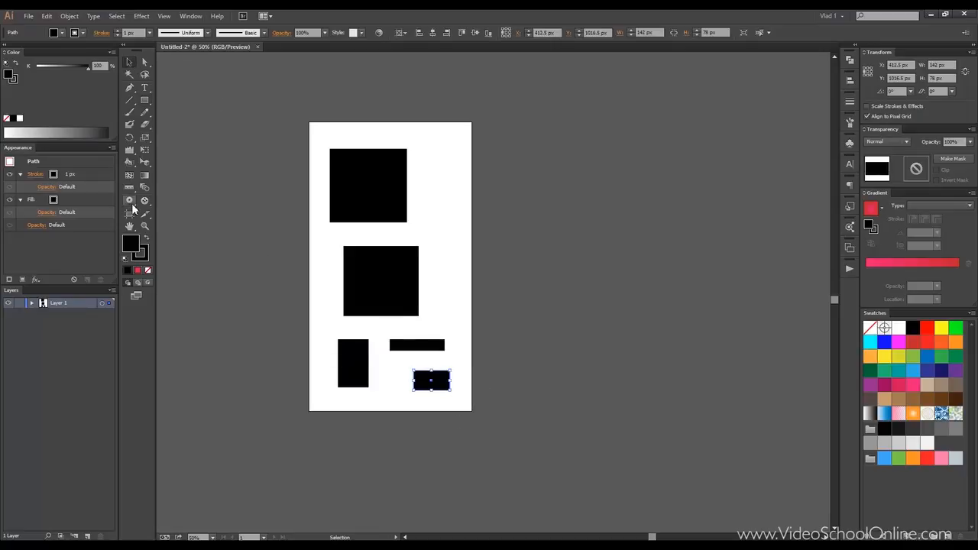
click(129, 215)
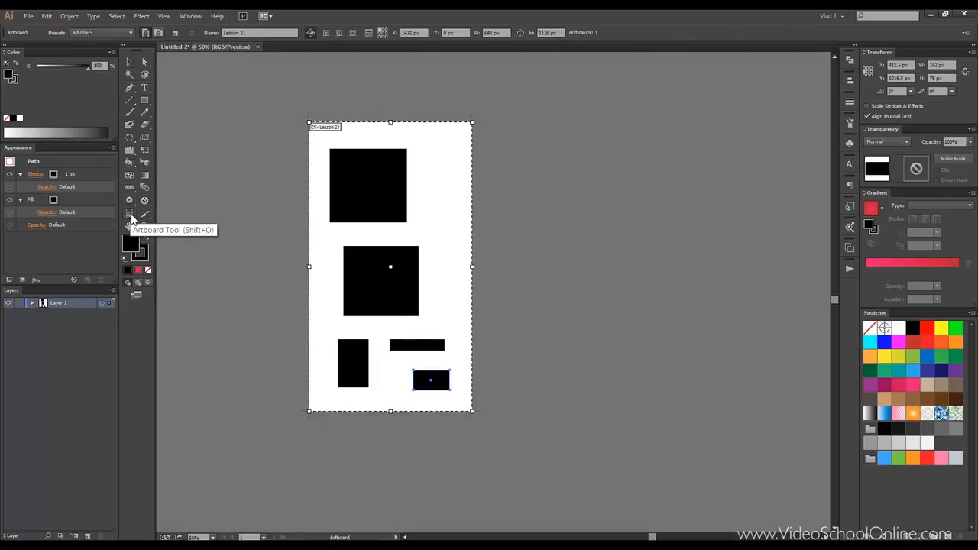
drag(339, 130, 291, 120)
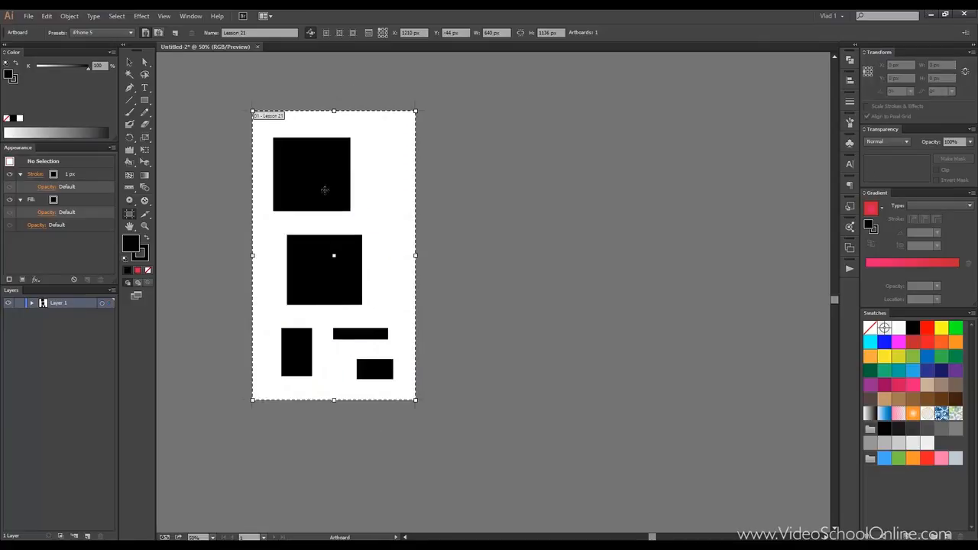
Turn off moving artwork with the artboard, move the artboard alone to about X 1850 px, Y -98 px, and undo the move
click(312, 31)
drag(316, 127, 475, 113)
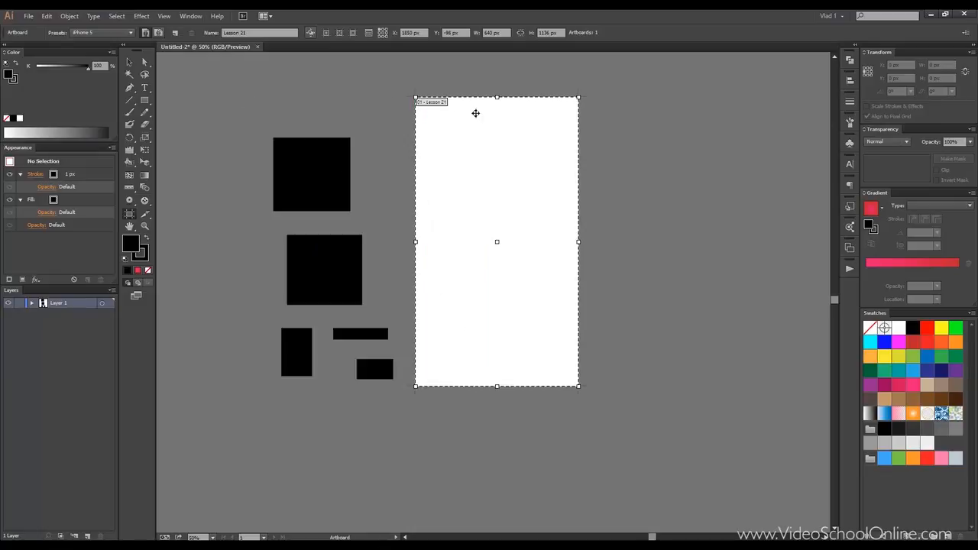
key(ctrl+z)
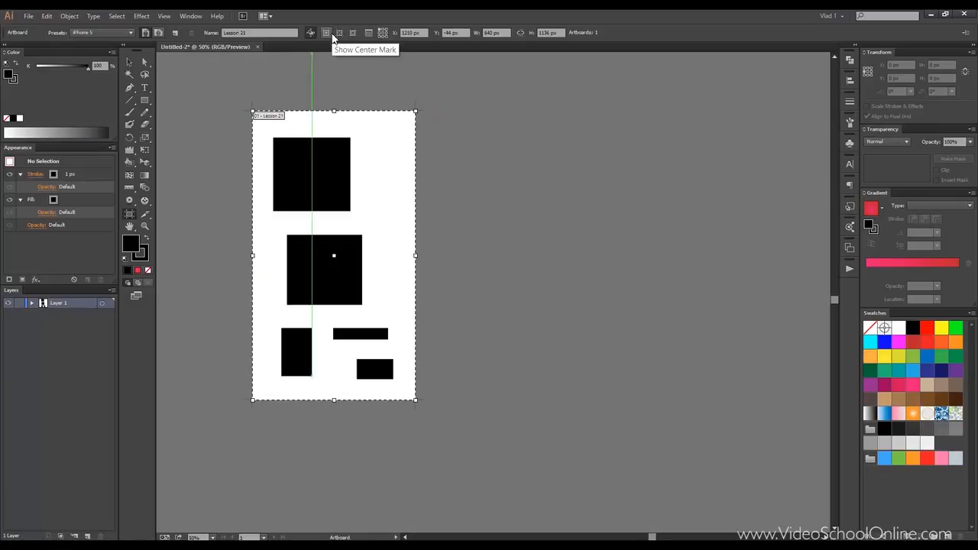
Turn the artboard's center mark, cross hairs and video safe areas on and back off
click(326, 33)
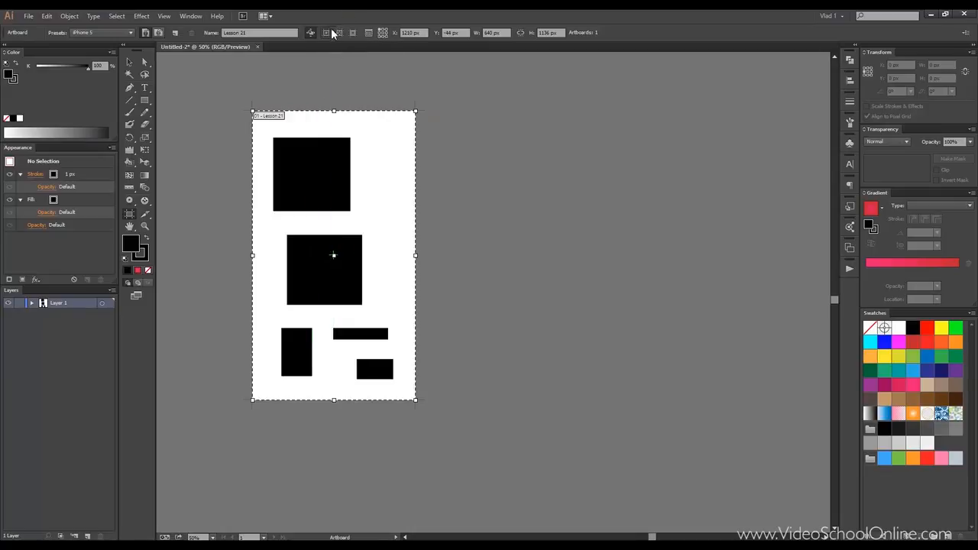
click(340, 34)
click(340, 33)
click(356, 33)
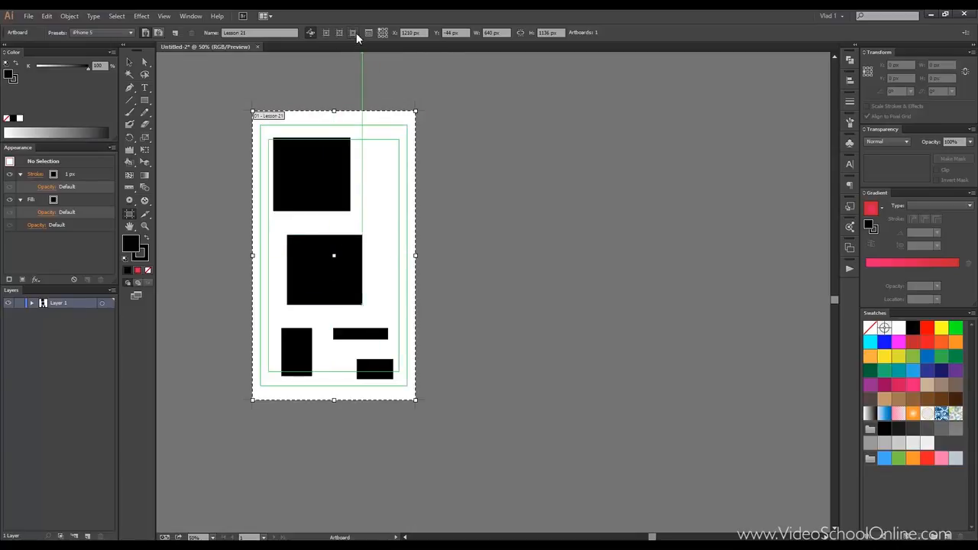
click(356, 33)
Check the Artboard Options of Lesson 21 and close them without saving changes
click(373, 33)
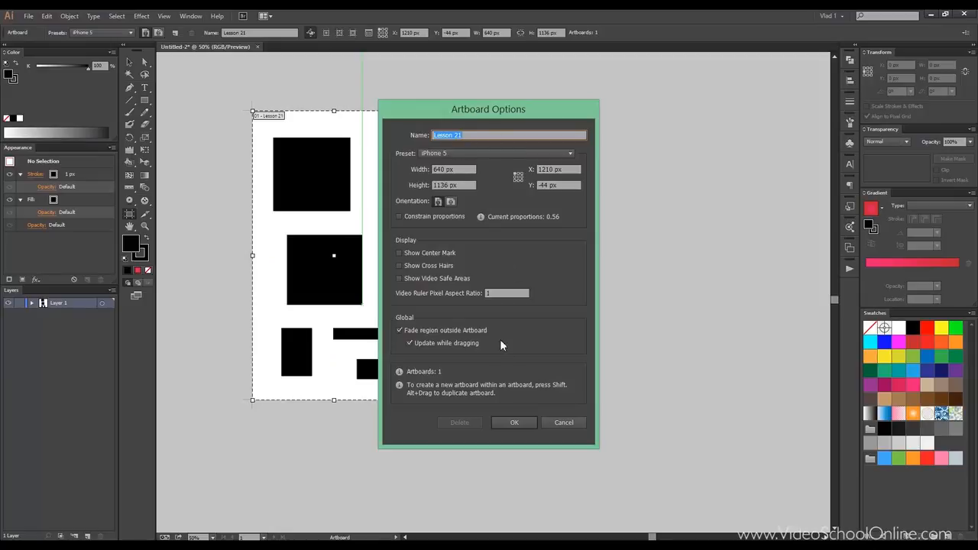
click(563, 422)
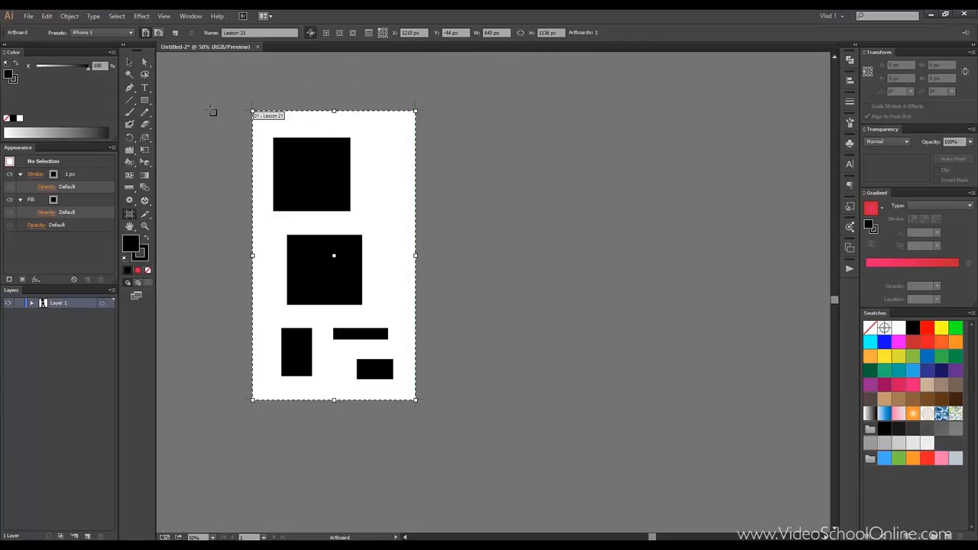
Show the list of artboards and duplicate Lesson 21 with its artwork three times in a row to the right
click(850, 248)
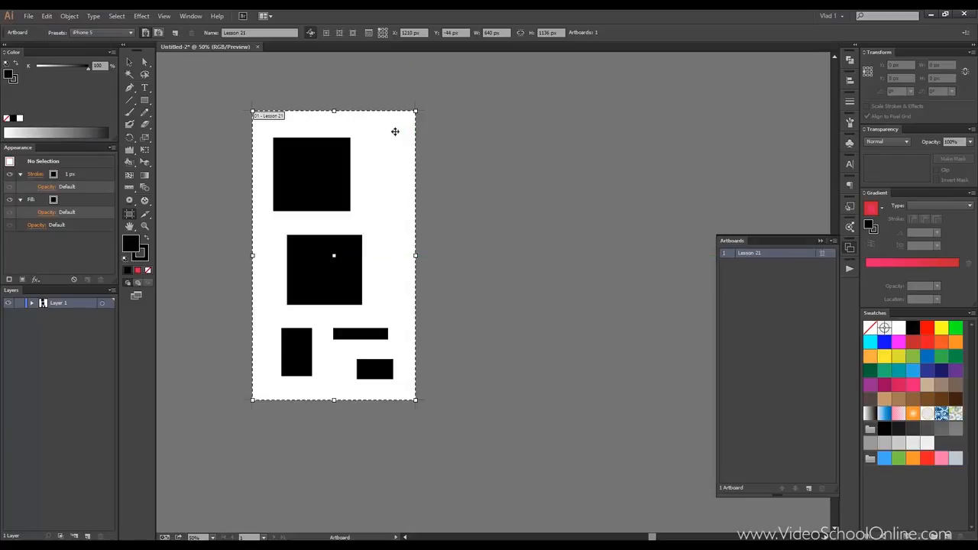
drag(395, 132, 537, 174)
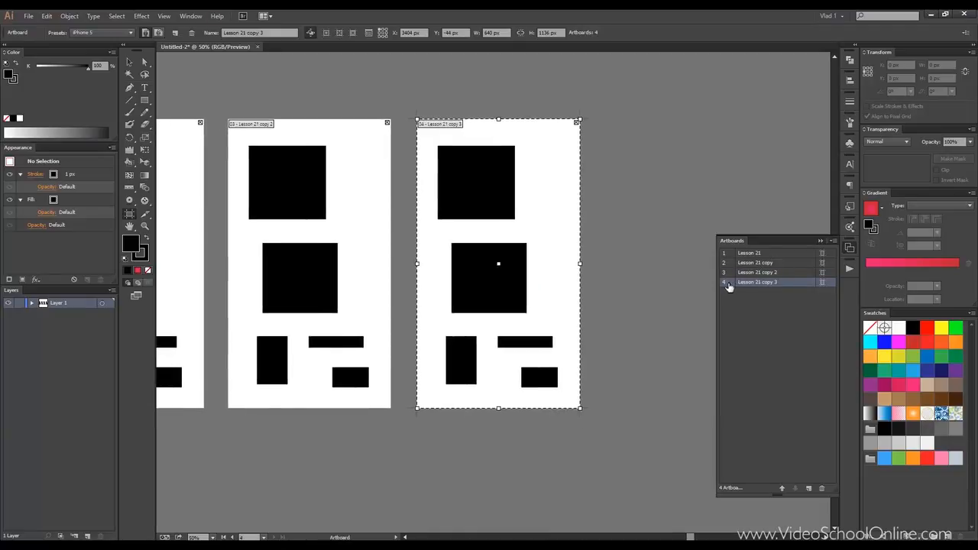
Look over the row of four artboards and compare it with the artboard list, then hide the list
drag(396, 229, 524, 188)
scroll(544, 194, down, 3)
scroll(543, 194, up, 2)
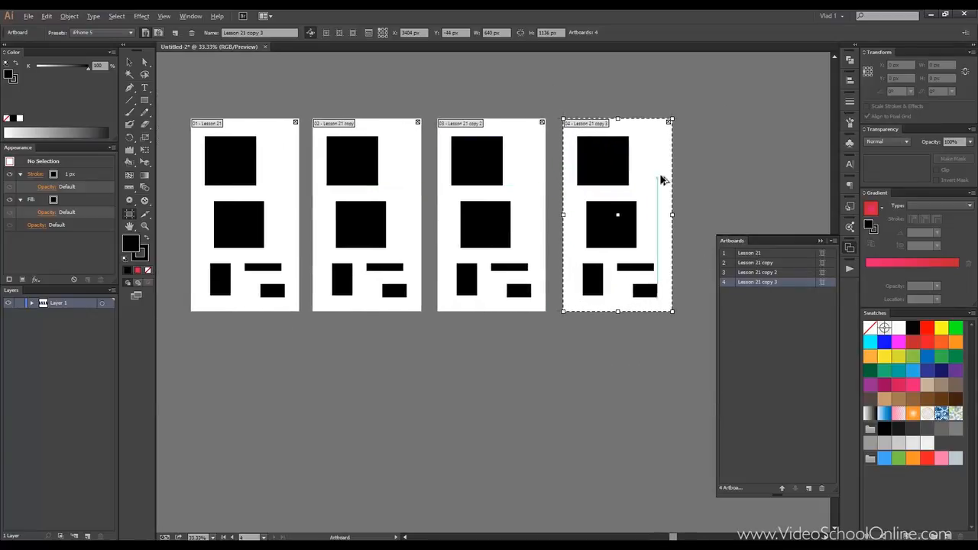
scroll(660, 178, up, 2)
drag(659, 177, 572, 201)
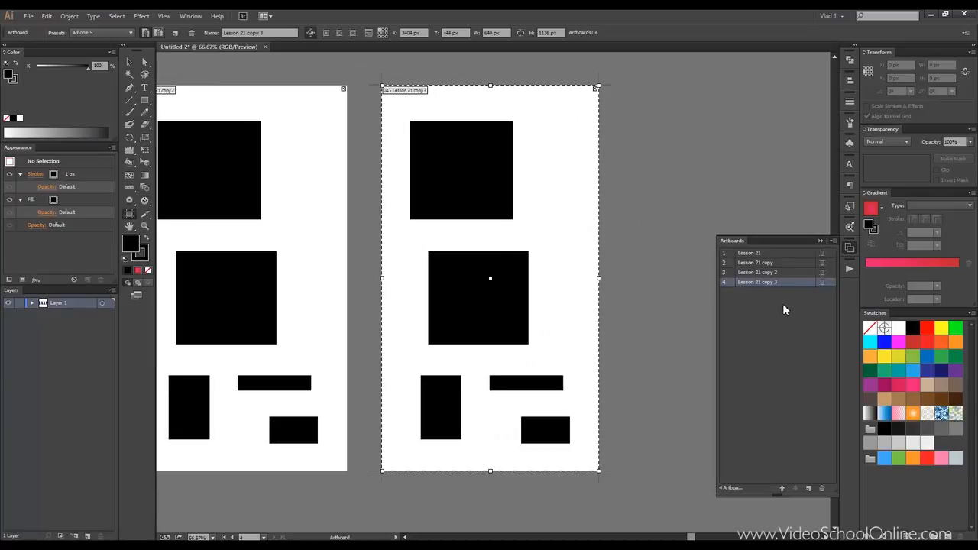
scroll(592, 184, up, 1)
scroll(591, 184, down, 3)
scroll(591, 183, up, 1)
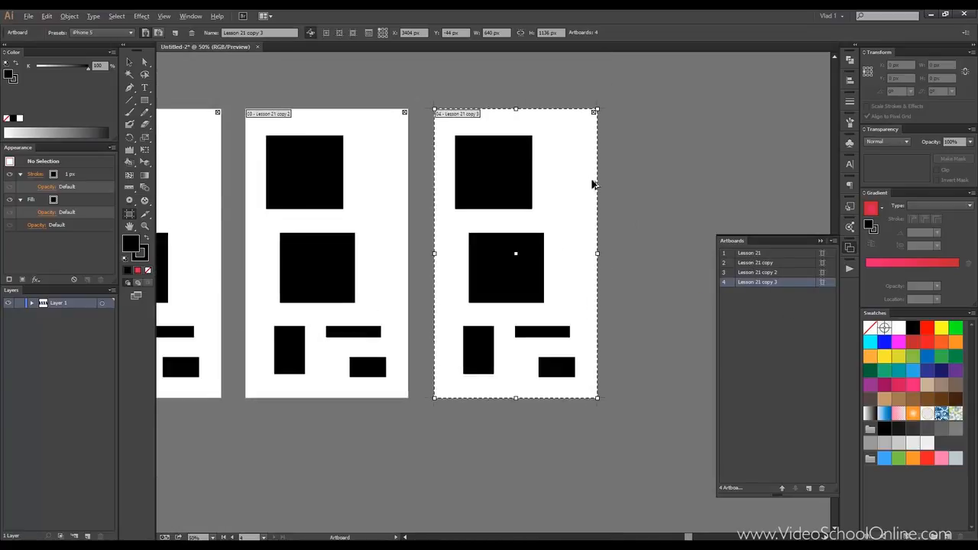
scroll(591, 183, down, 1)
scroll(591, 183, up, 2)
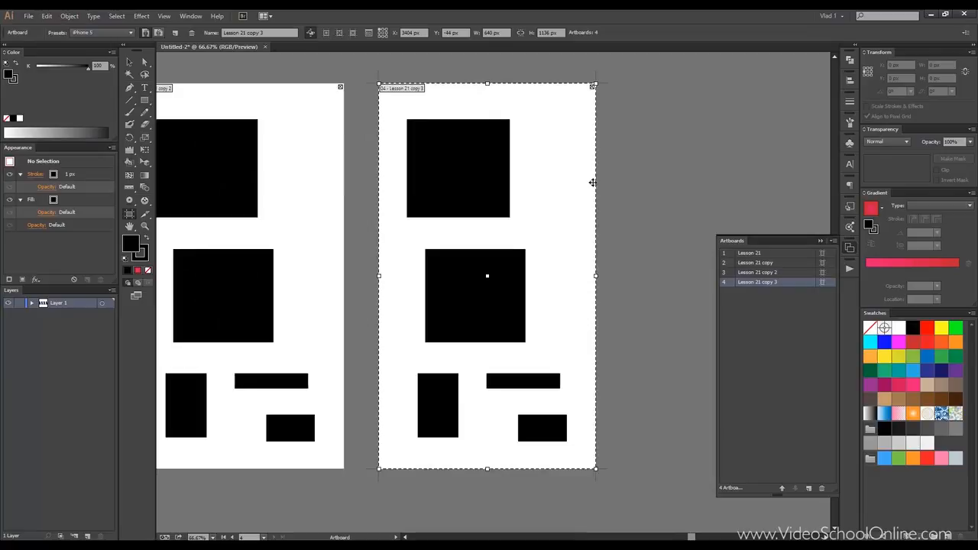
scroll(592, 184, down, 1)
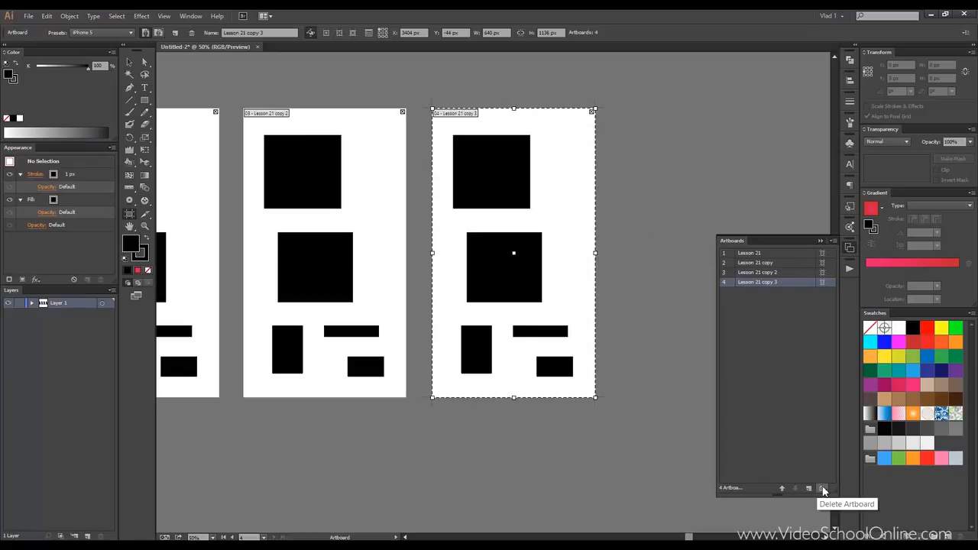
click(820, 242)
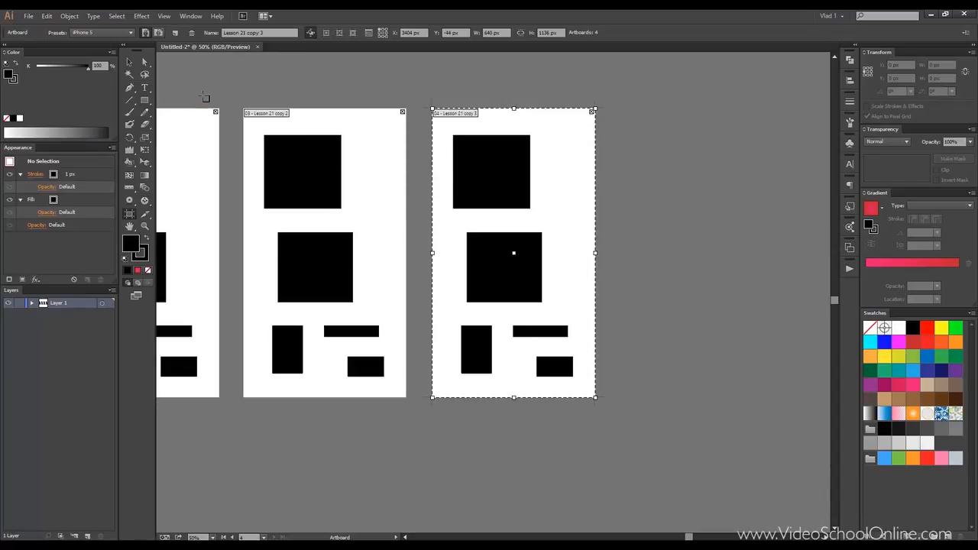
Draw a new empty landscape artboard of about 680 × 475 px to the right of the fourth artboard, aligned to its upper edge
drag(636, 159, 560, 178)
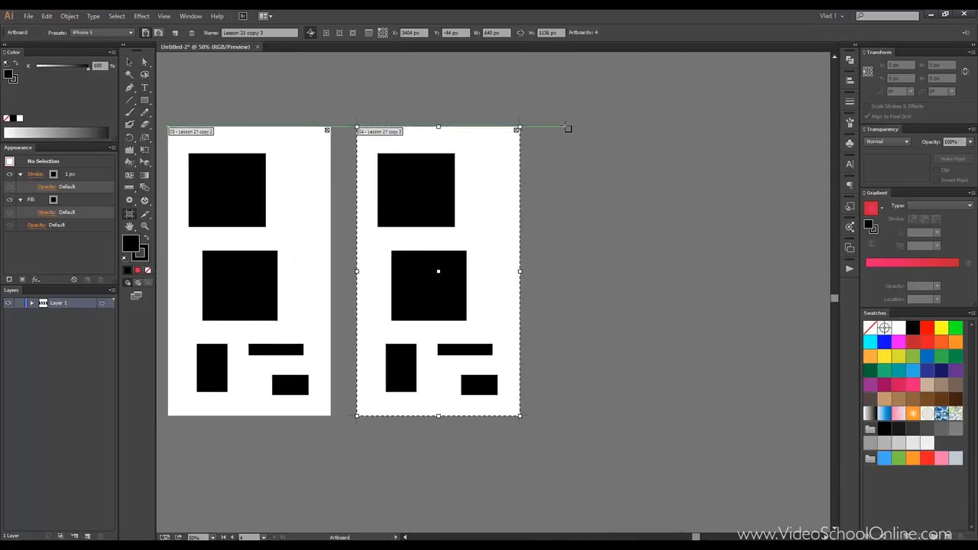
drag(564, 129, 734, 247)
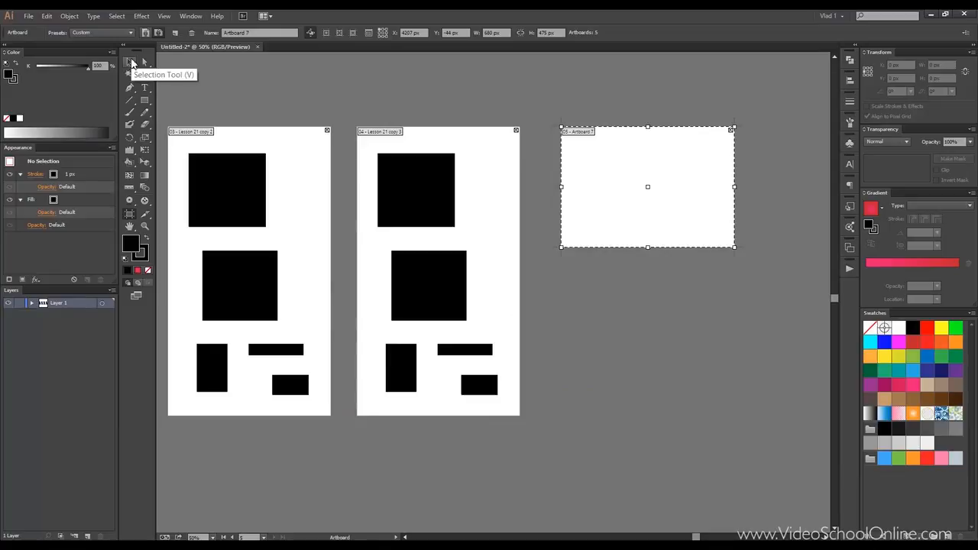
click(132, 61)
Draw two slices on the first artboard: about 303 × 400 px over the upper rectangle and about 252 × 128 px below right of it
drag(473, 113, 607, 99)
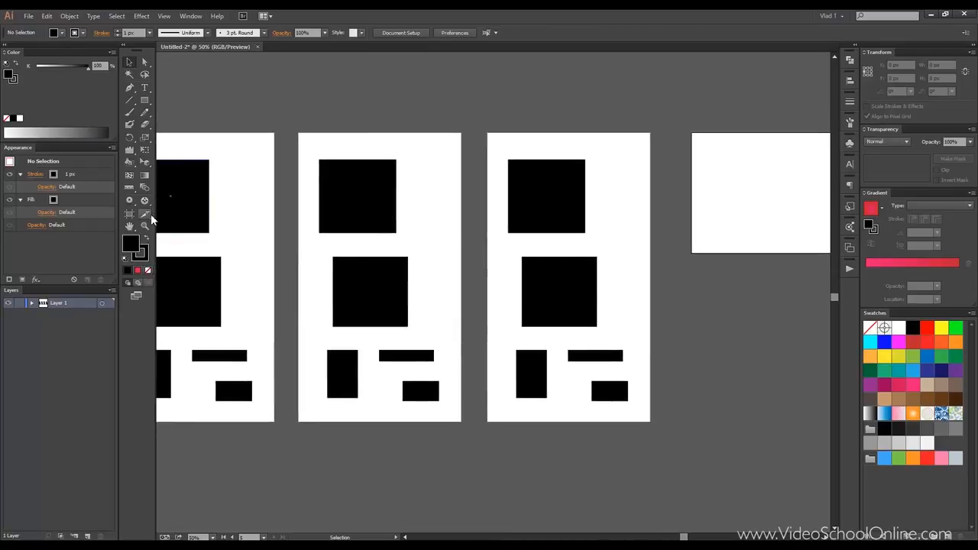
drag(429, 168, 594, 153)
scroll(308, 118, up, 2)
scroll(299, 122, down, 1)
mouse_move(311, 176)
mouse_down()
mouse_move(319, 139)
mouse_move(315, 164)
mouse_up()
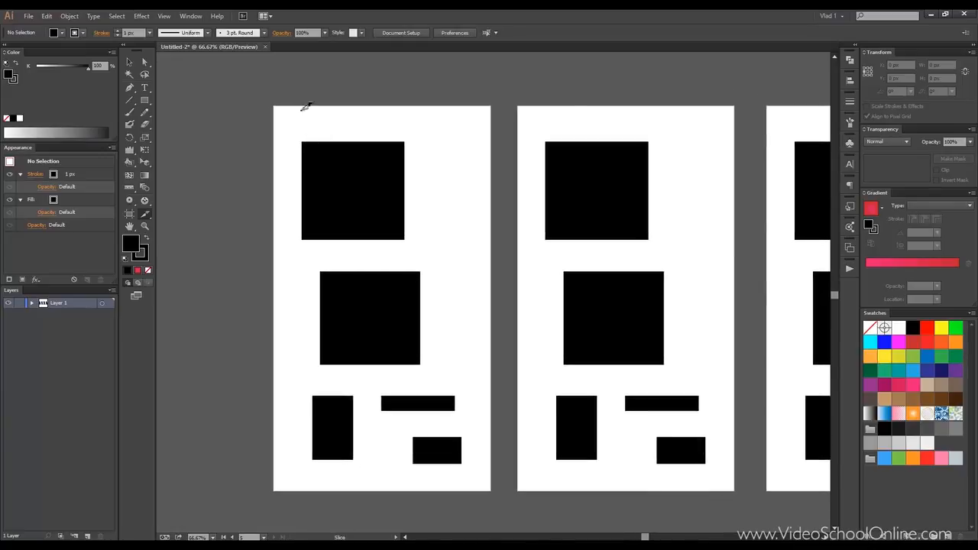
drag(304, 105, 406, 240)
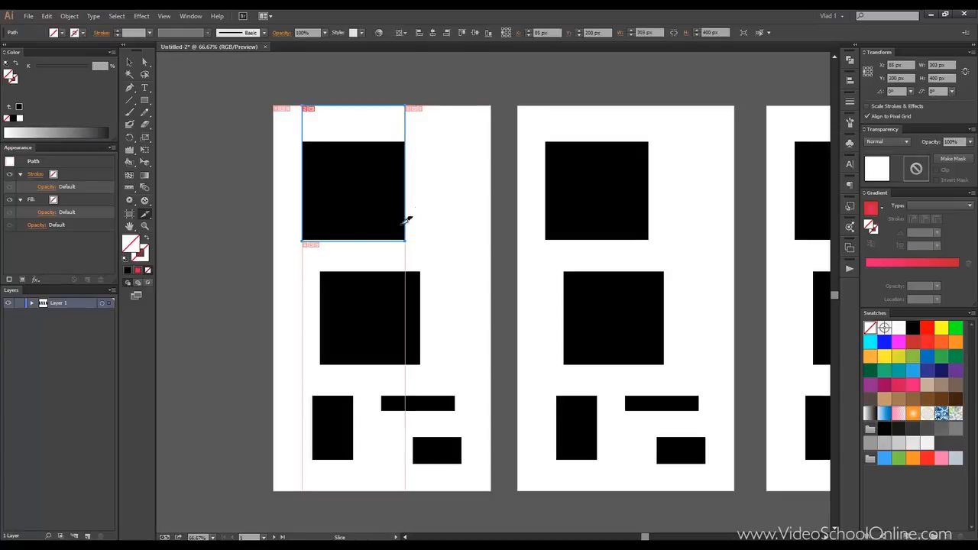
drag(502, 280, 497, 285)
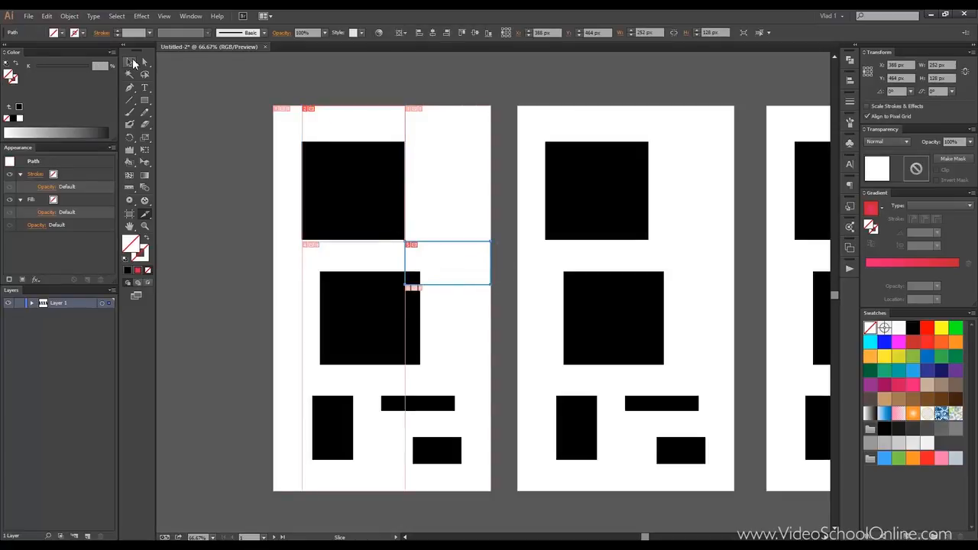
Look up the File command for saving selected slices without running it, and deselect the slice
click(29, 16)
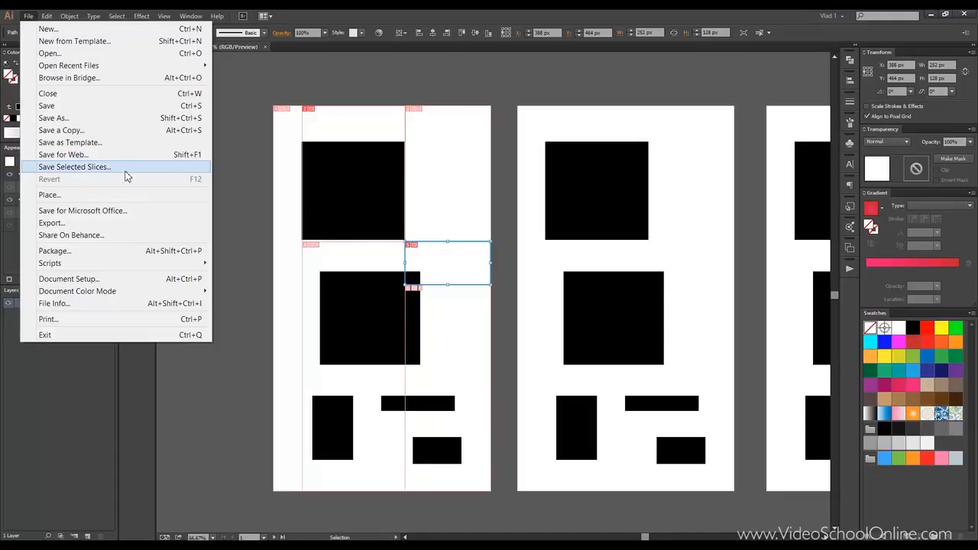
click(364, 23)
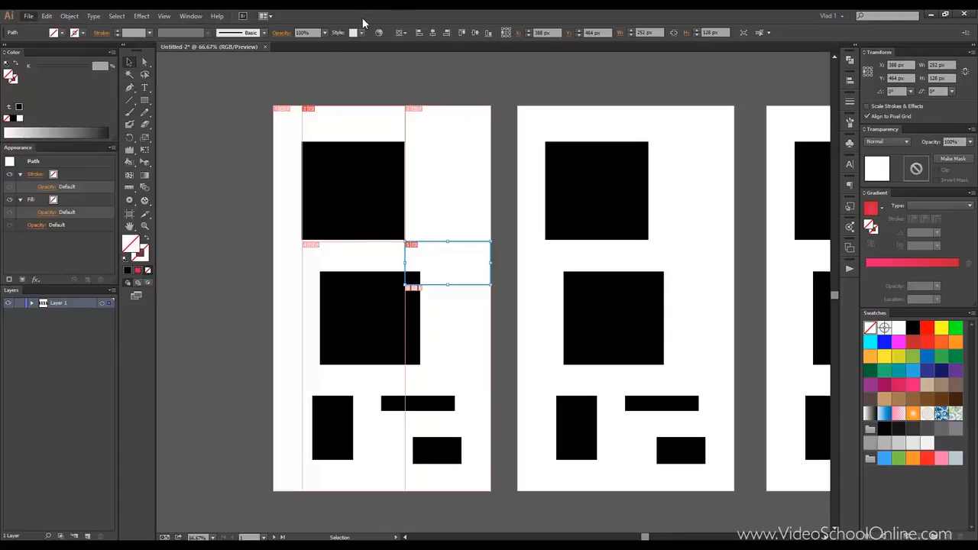
click(223, 98)
Try moving the slice over the upper rectangle sideways to about X 222 px, Y 179 px, and undo the move
scroll(350, 135, up, 1)
drag(432, 108, 502, 97)
key(ctrl+z)
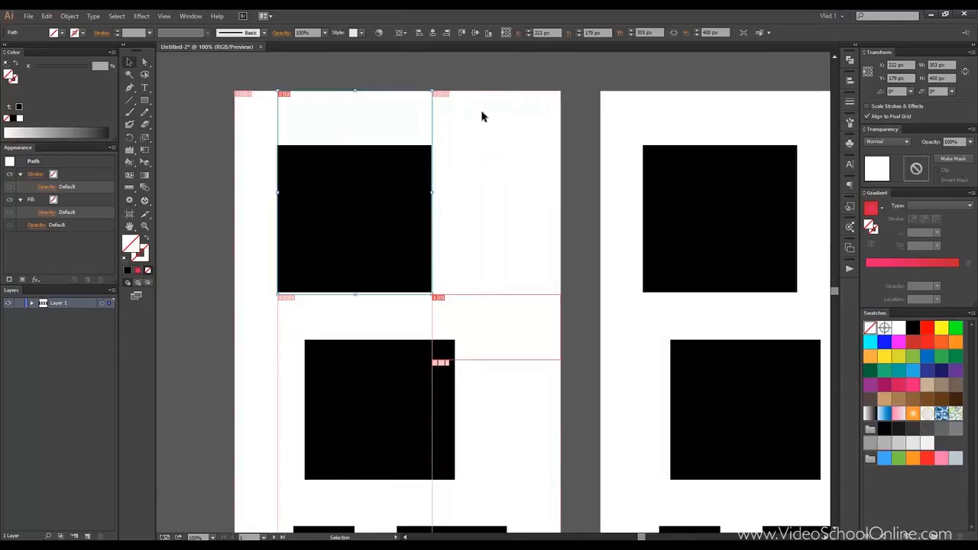
Resize the upper slice with the Slice Selection tool to about 299 × 294 px so it fits the upper rectangle, and deselect it
drag(144, 214, 182, 231)
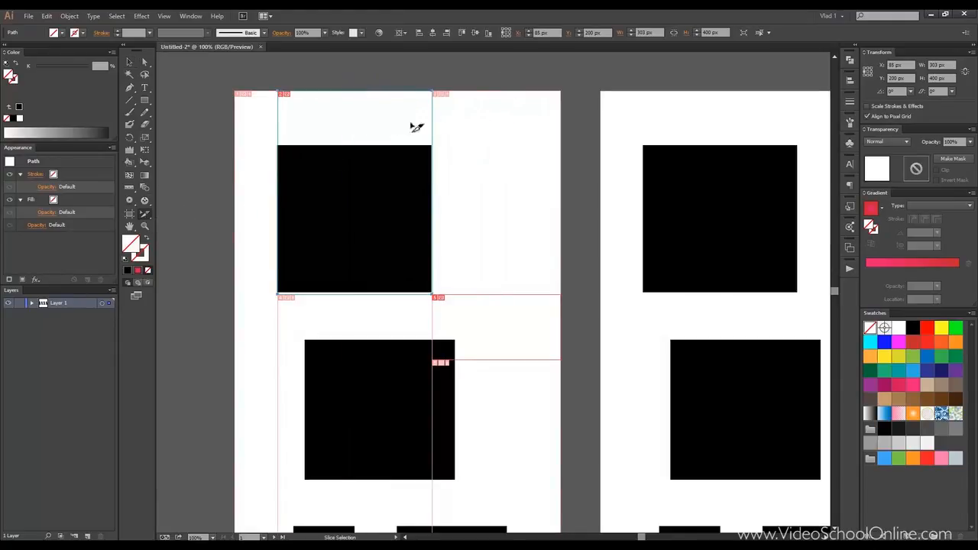
drag(435, 125, 489, 145)
drag(430, 156, 430, 156)
drag(350, 93, 345, 146)
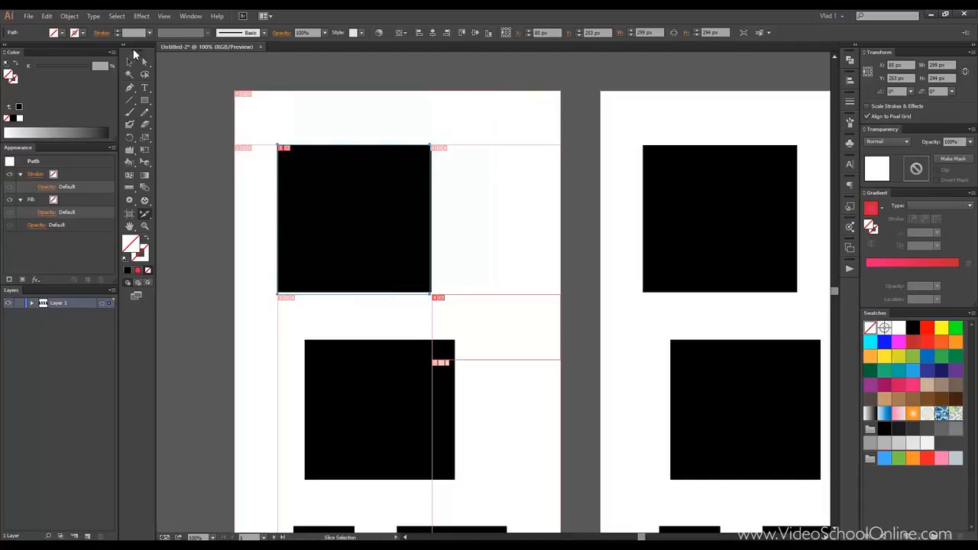
click(130, 61)
click(342, 108)
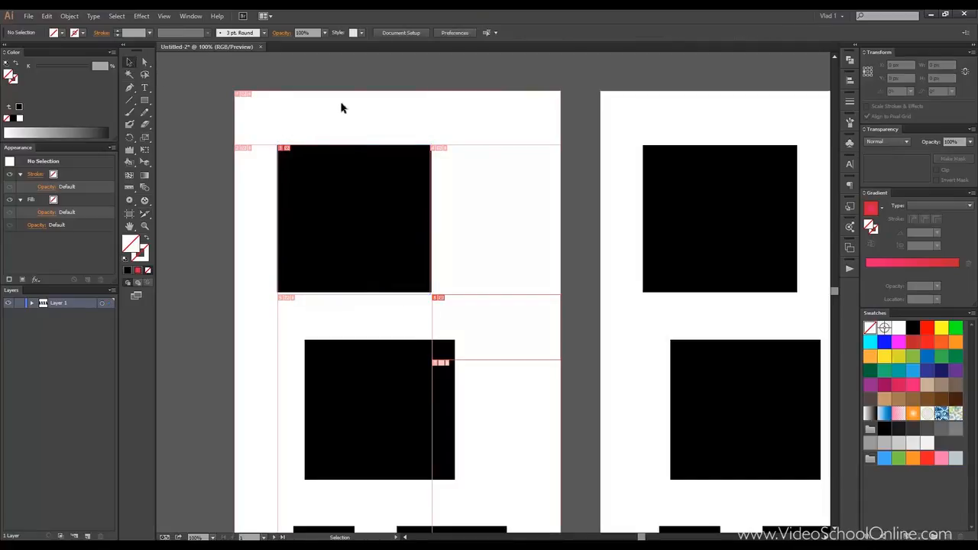
Review the available slice commands, such as Create from Selection, Delete All and Clip to Artboard
drag(361, 115, 340, 118)
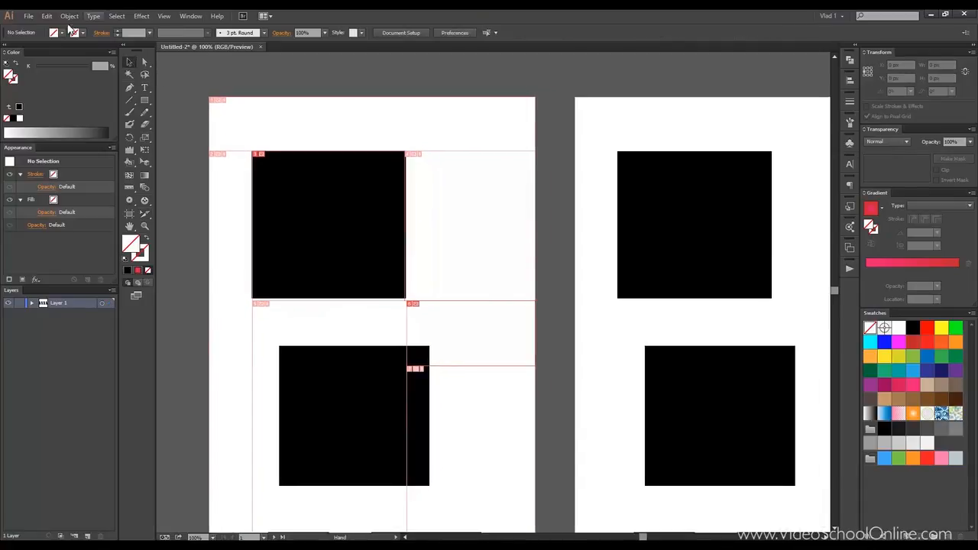
click(69, 17)
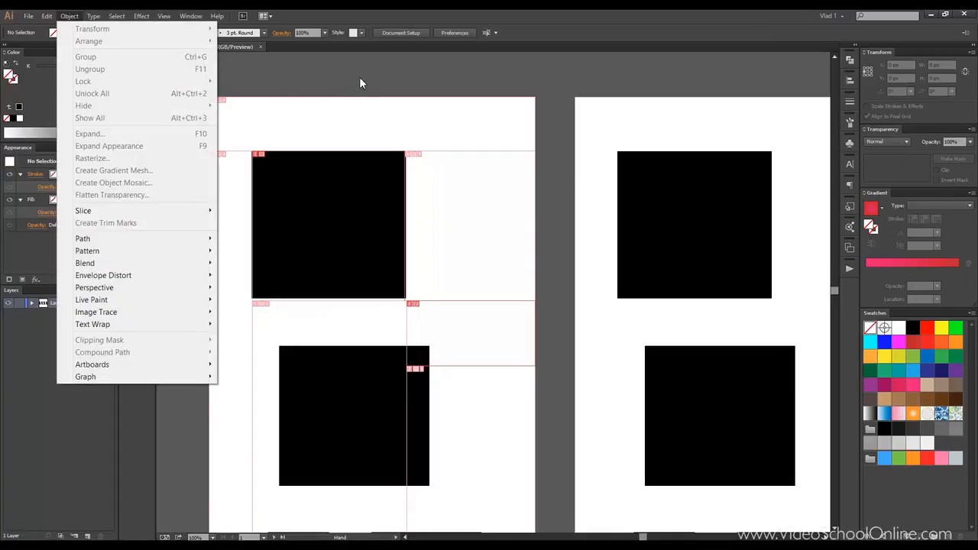
mouse_move(166, 215)
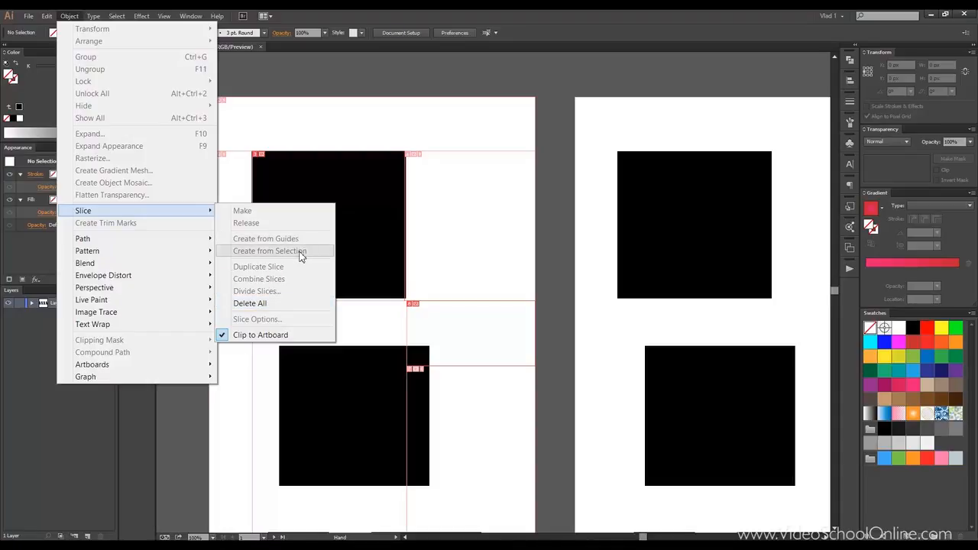
click(393, 109)
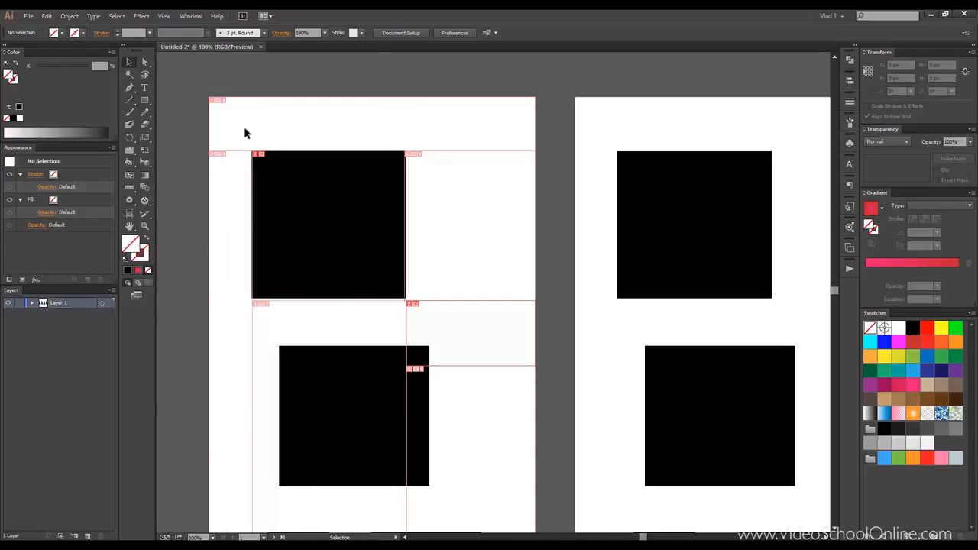
Delete all slices in the document
click(69, 16)
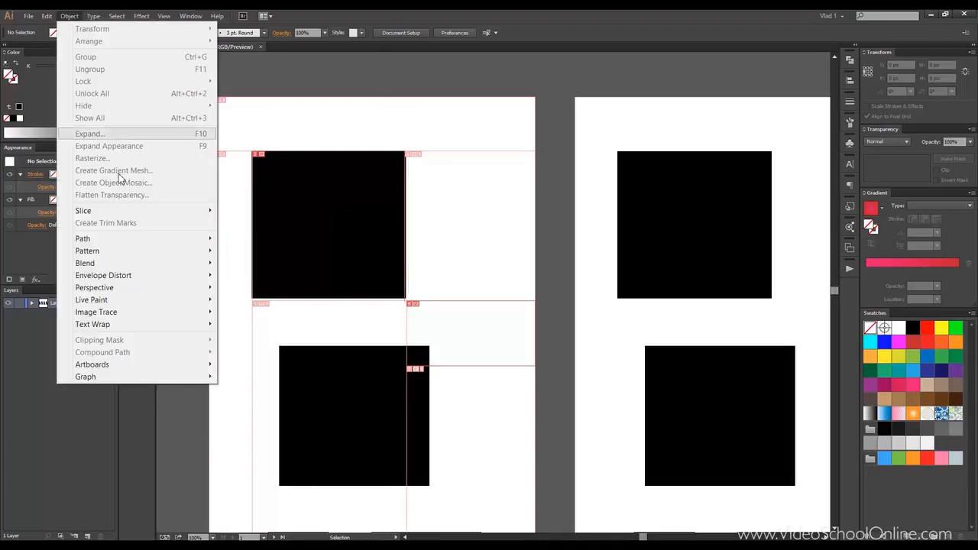
click(262, 302)
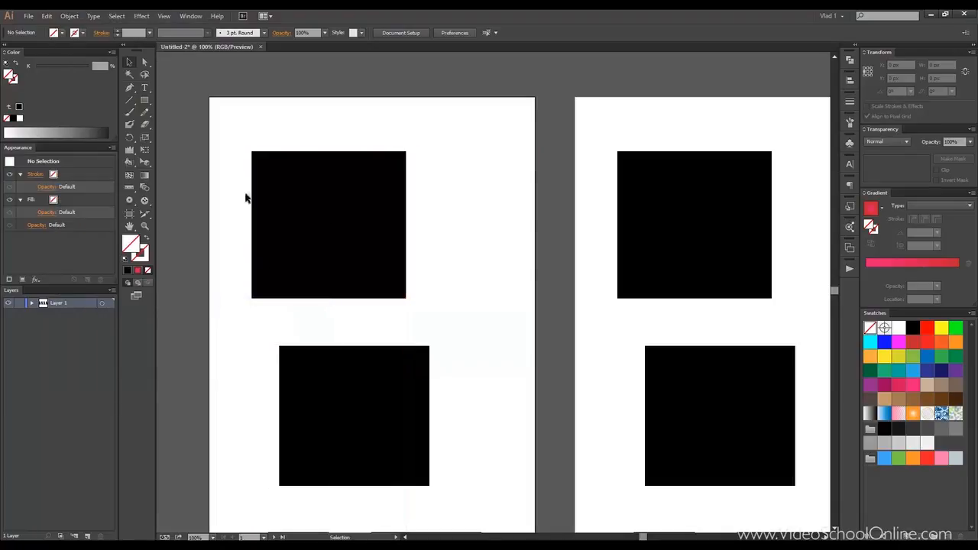
Try creating a single slice from the two large rectangles on the first artboard together, and undo it
click(324, 189)
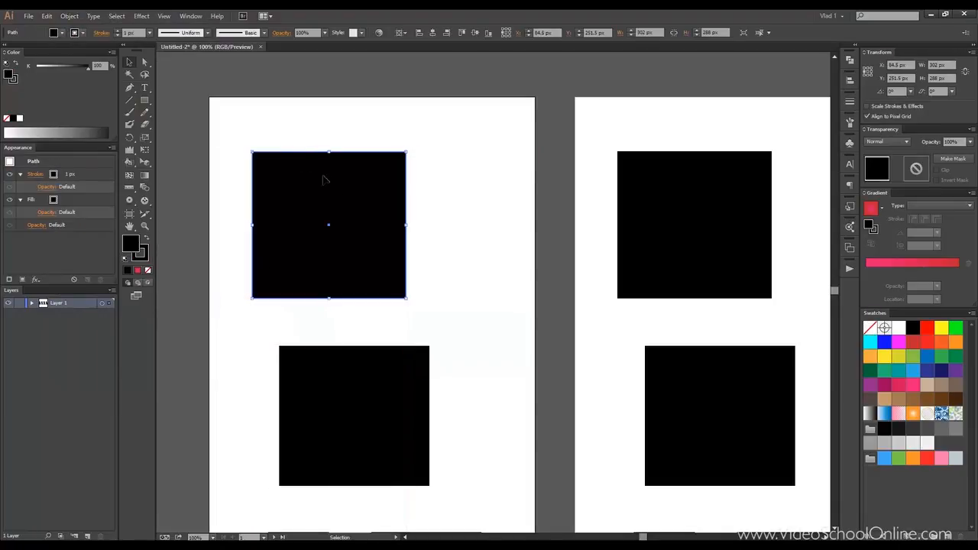
shift+click(349, 373)
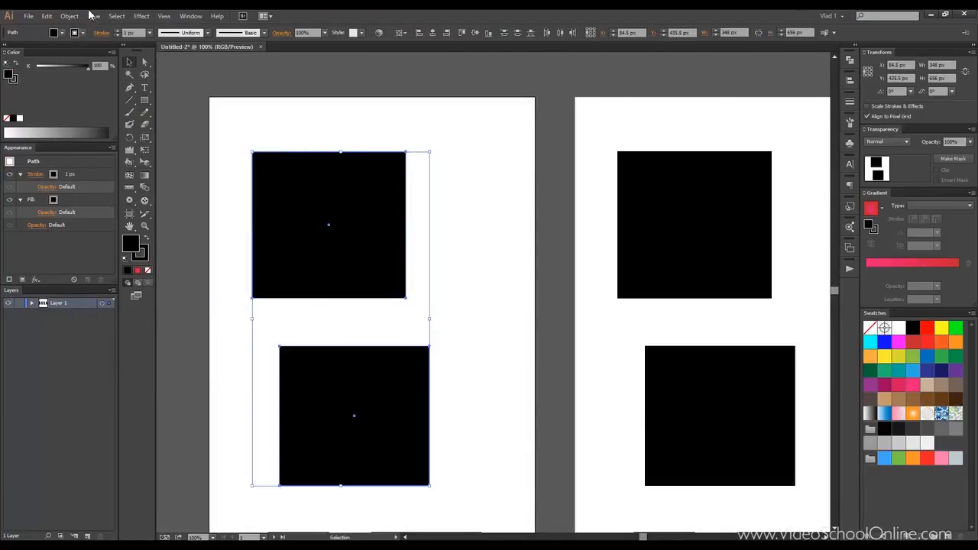
click(69, 16)
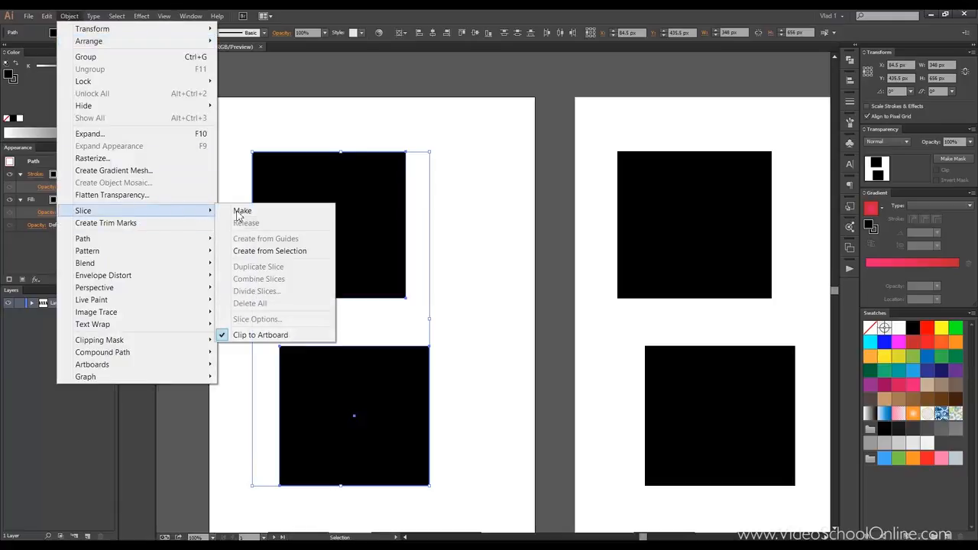
click(301, 252)
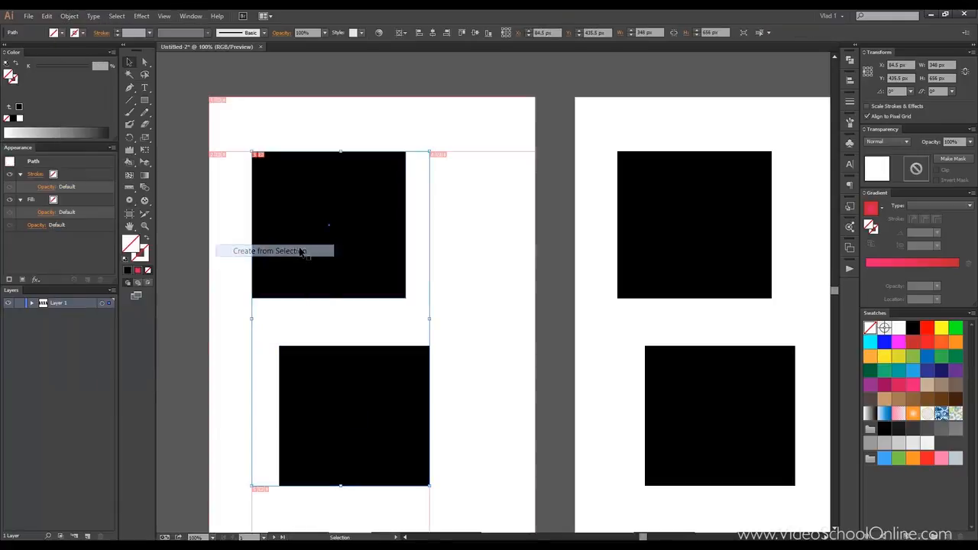
click(292, 80)
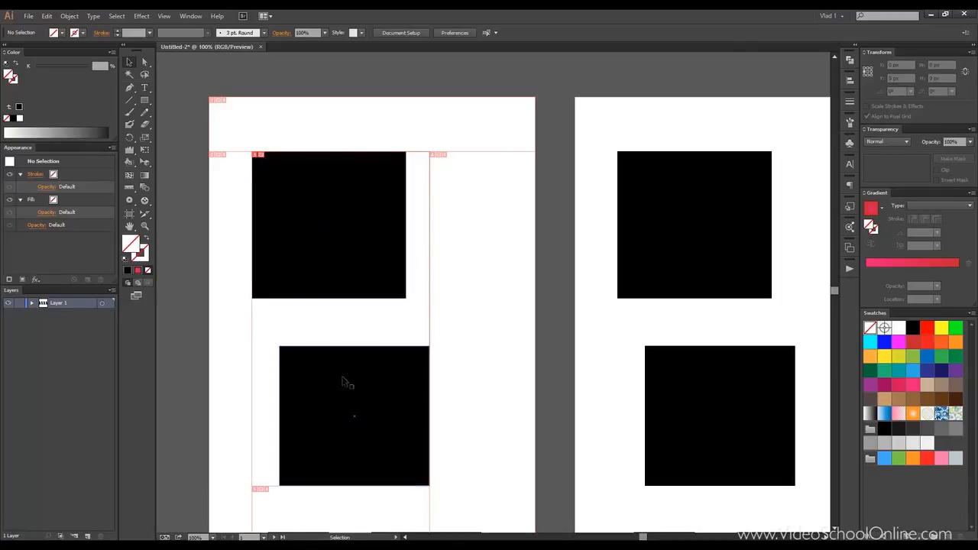
key(ctrl+z)
key(ctrl+z)
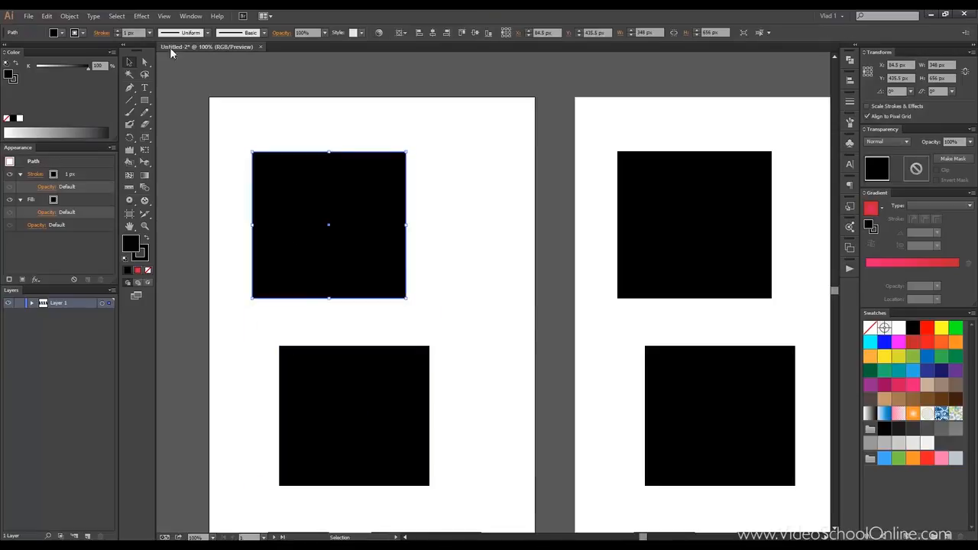
Create a slice from only the upper large rectangle on the first artboard and deselect it
click(69, 15)
mouse_move(137, 211)
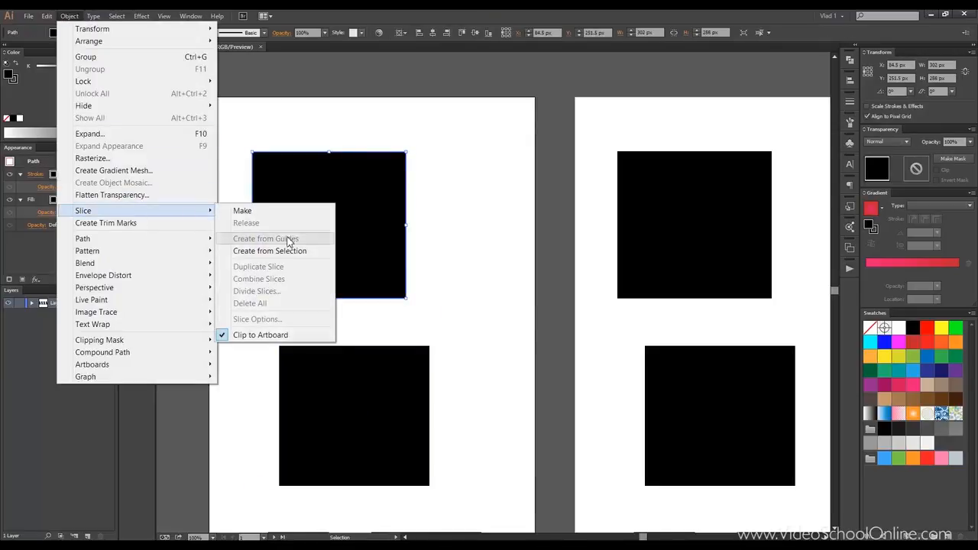
click(294, 254)
click(354, 127)
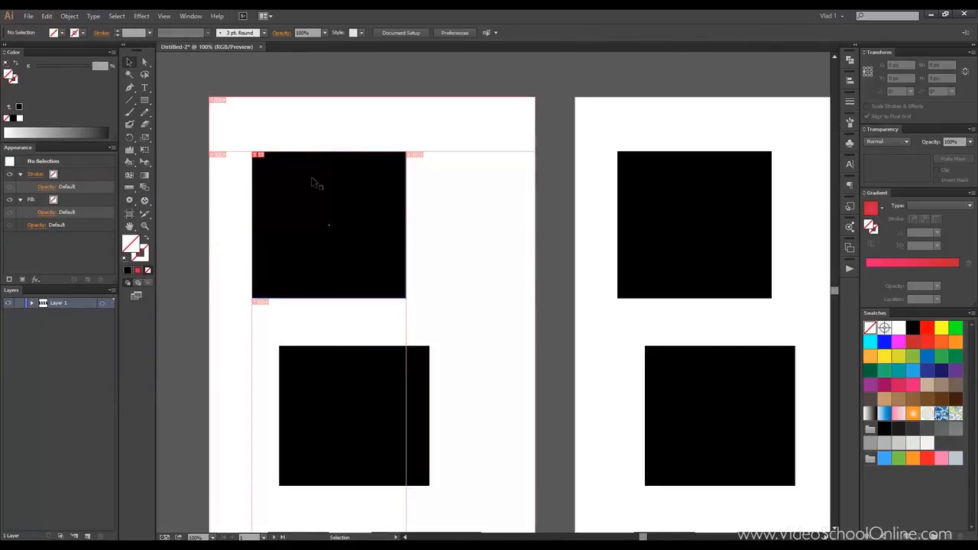
scroll(400, 158, up, 3)
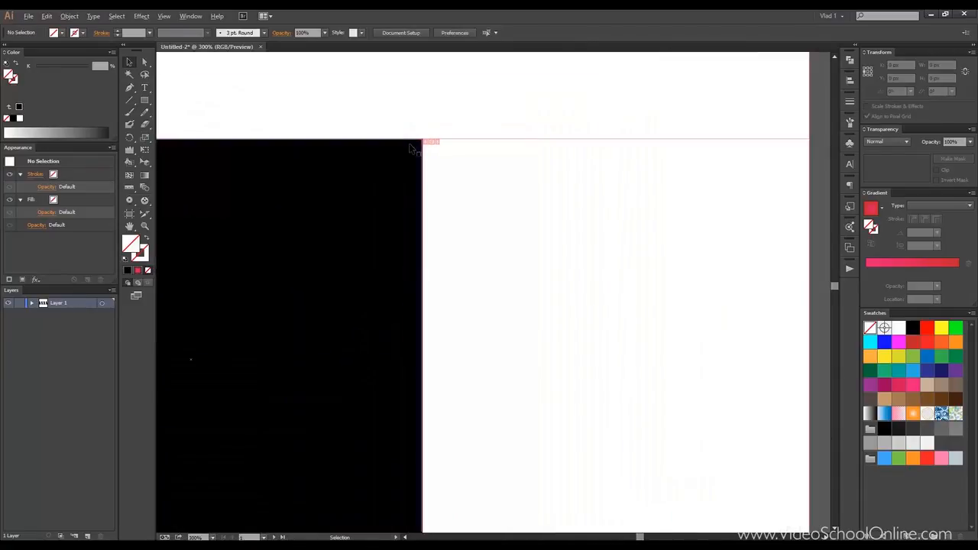
scroll(407, 149, down, 4)
scroll(346, 132, up, 1)
drag(348, 125, 304, 131)
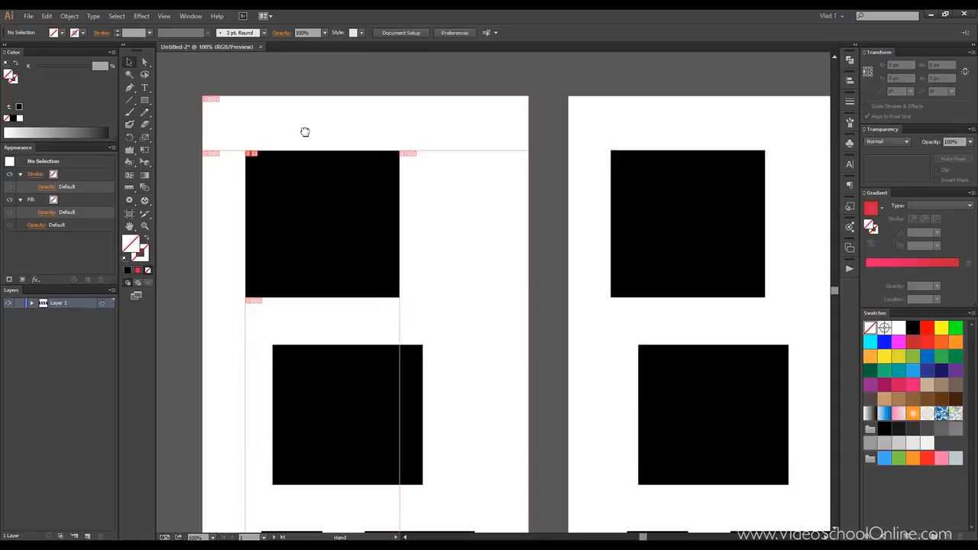
Select the upper rectangle, turn off clipping of slices to the artboard, and create another slice from the rectangle
click(356, 194)
click(69, 15)
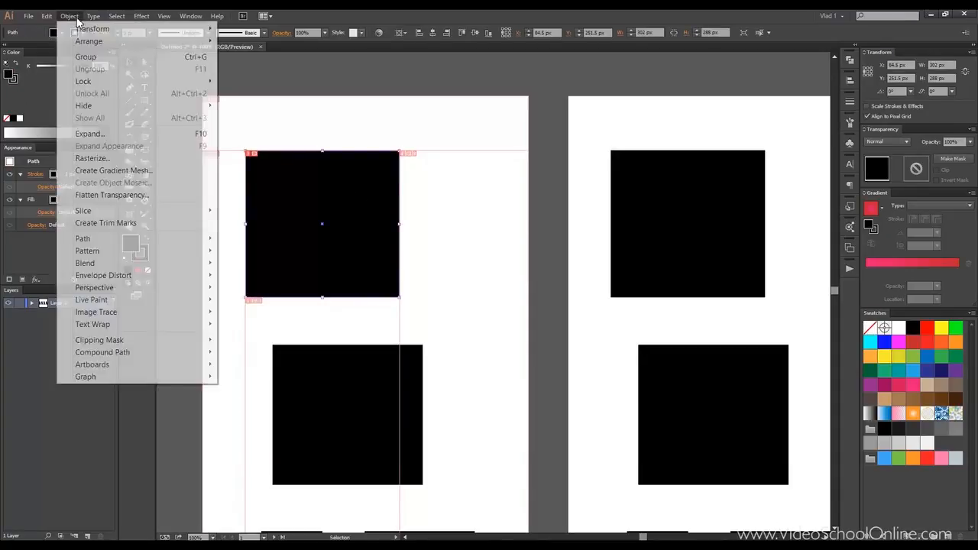
mouse_move(161, 216)
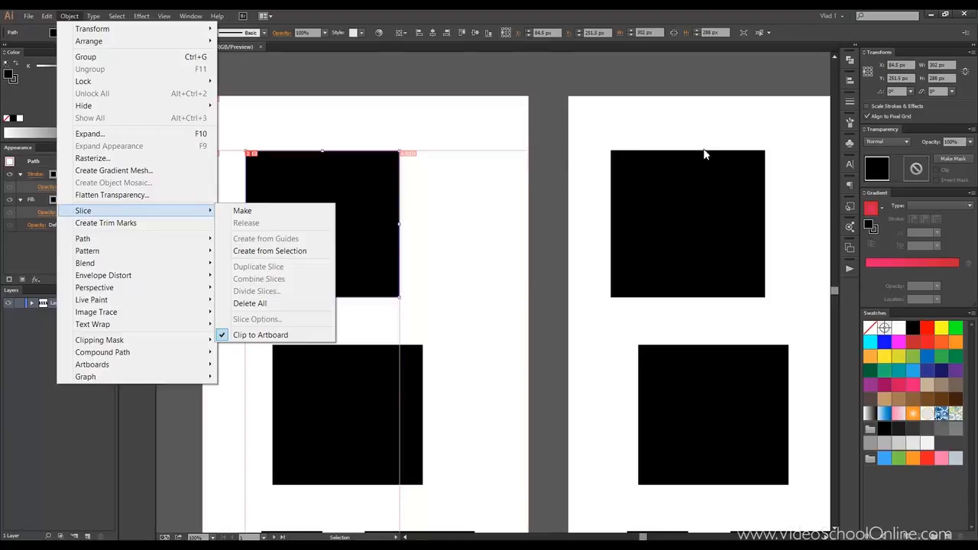
click(263, 336)
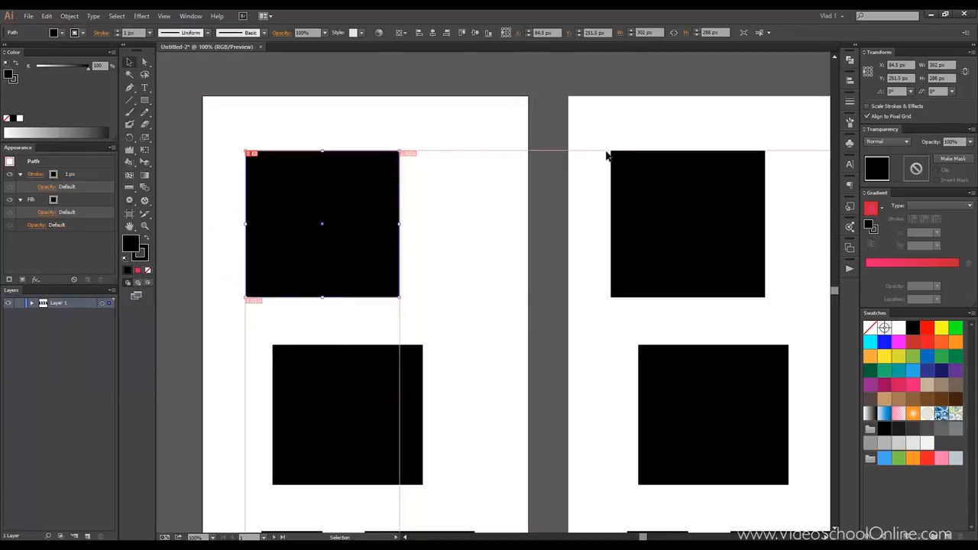
click(69, 16)
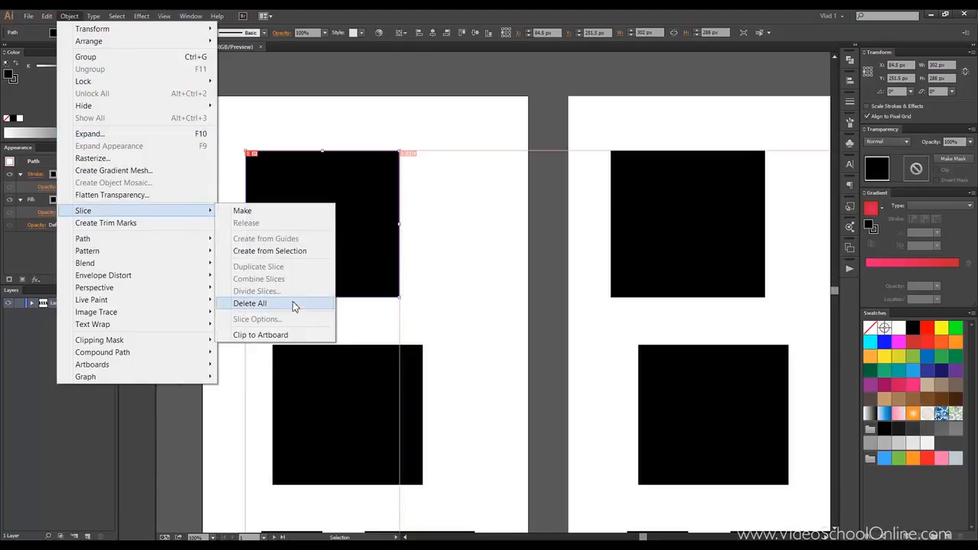
click(301, 253)
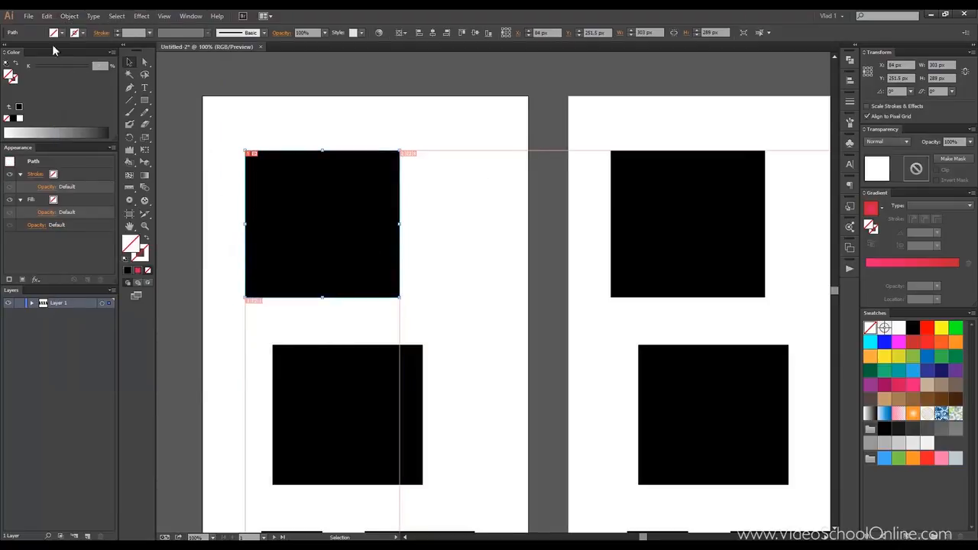
Turn clipping of slices to the artboard back on and deselect the slice
click(70, 16)
mouse_move(197, 211)
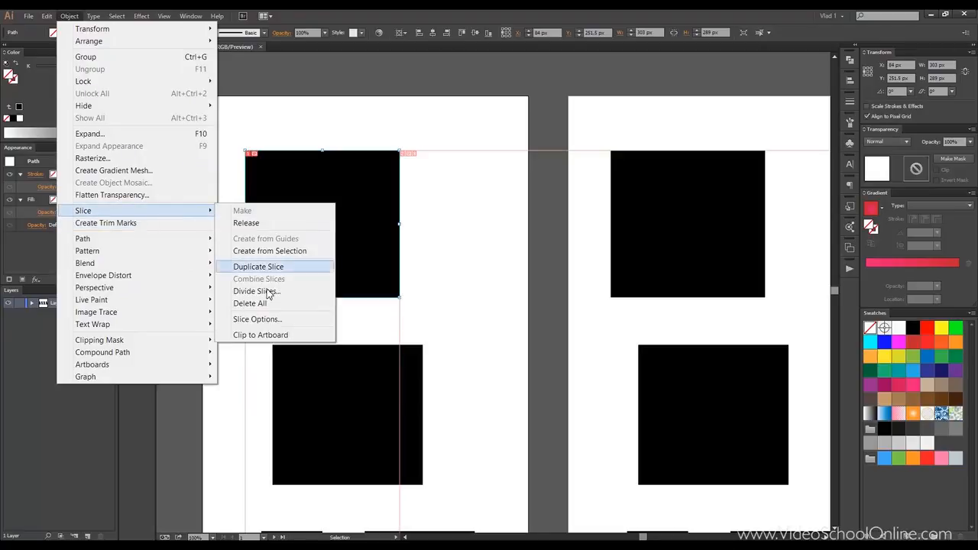
click(258, 336)
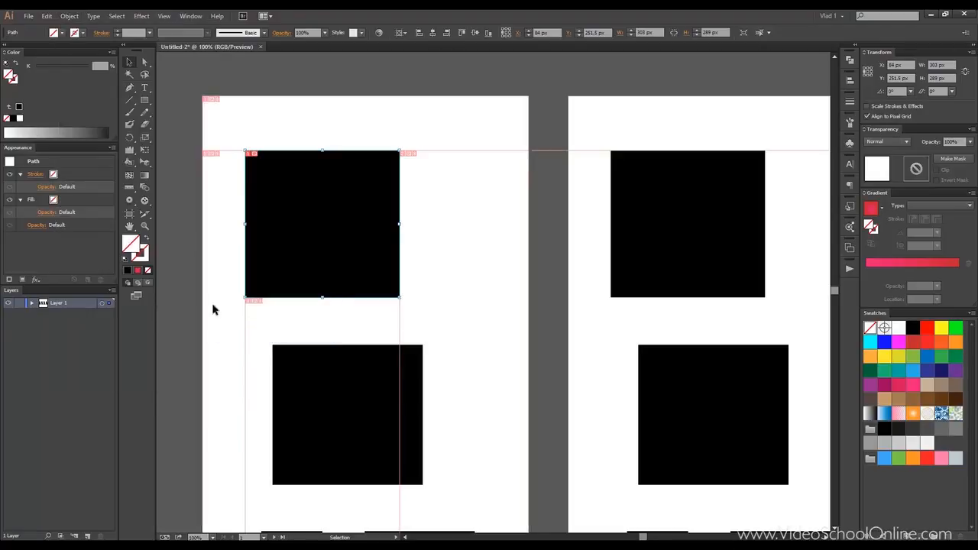
click(362, 122)
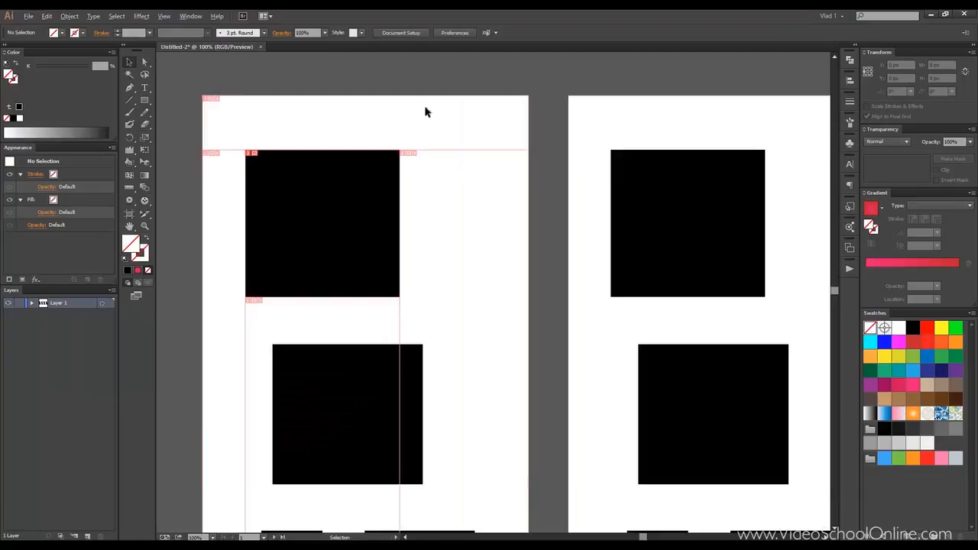
drag(426, 109, 386, 130)
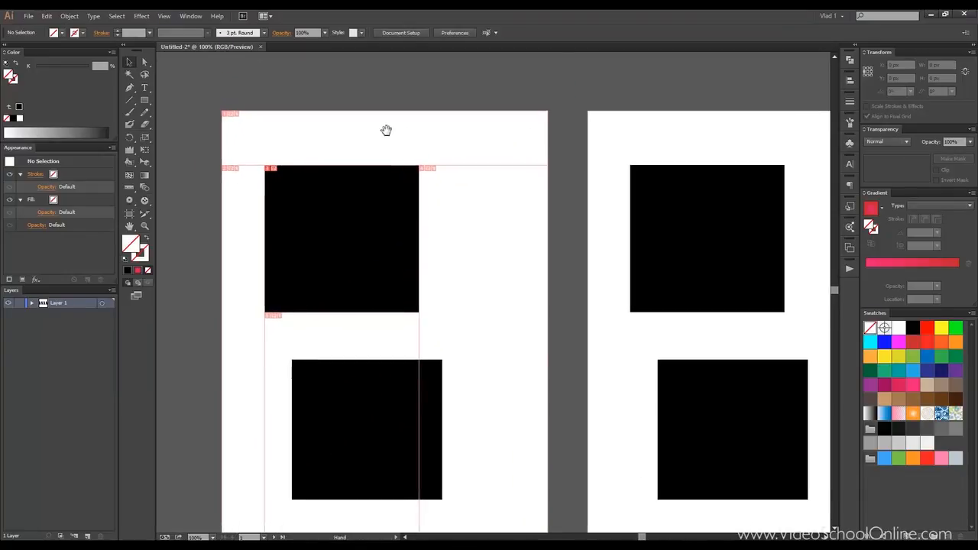
click(299, 201)
mouse_move(298, 200)
mouse_down()
mouse_move(295, 168)
mouse_move(301, 189)
mouse_up()
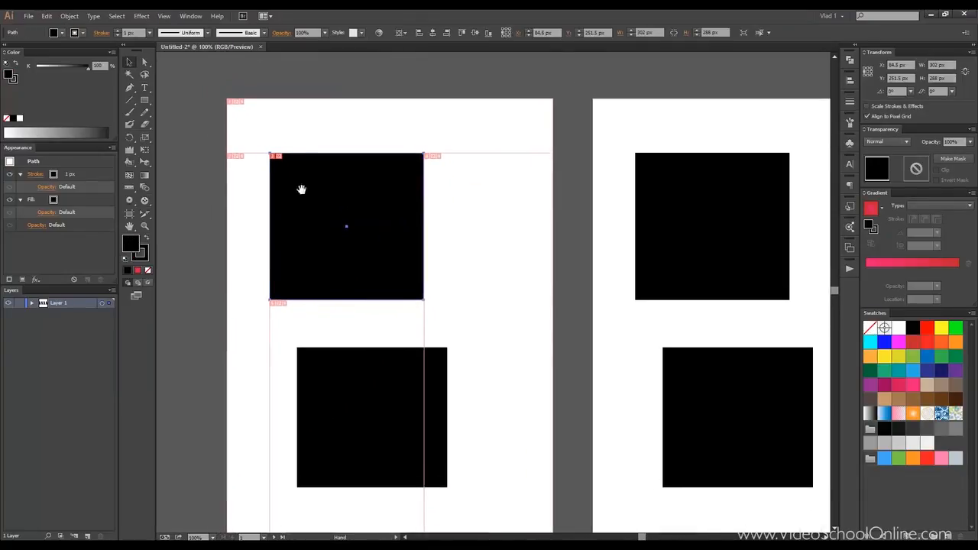
click(201, 107)
mouse_move(205, 125)
mouse_down()
mouse_move(225, 96)
mouse_move(214, 129)
mouse_move(192, 128)
mouse_up()
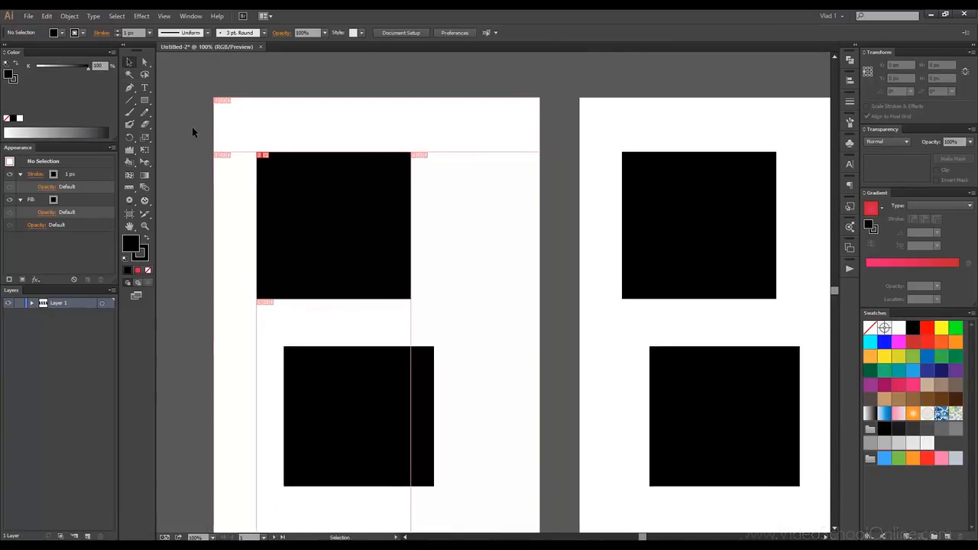